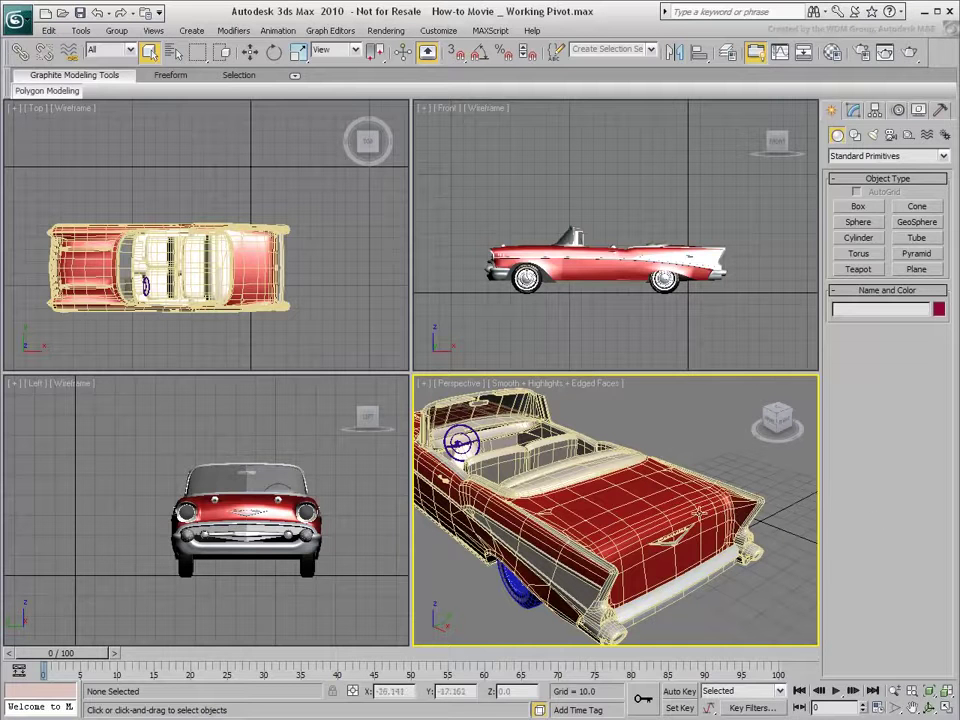
# - Select the car chassis, switch to element-level editing, and select the trunk lid element
pyautogui.click(657, 503)
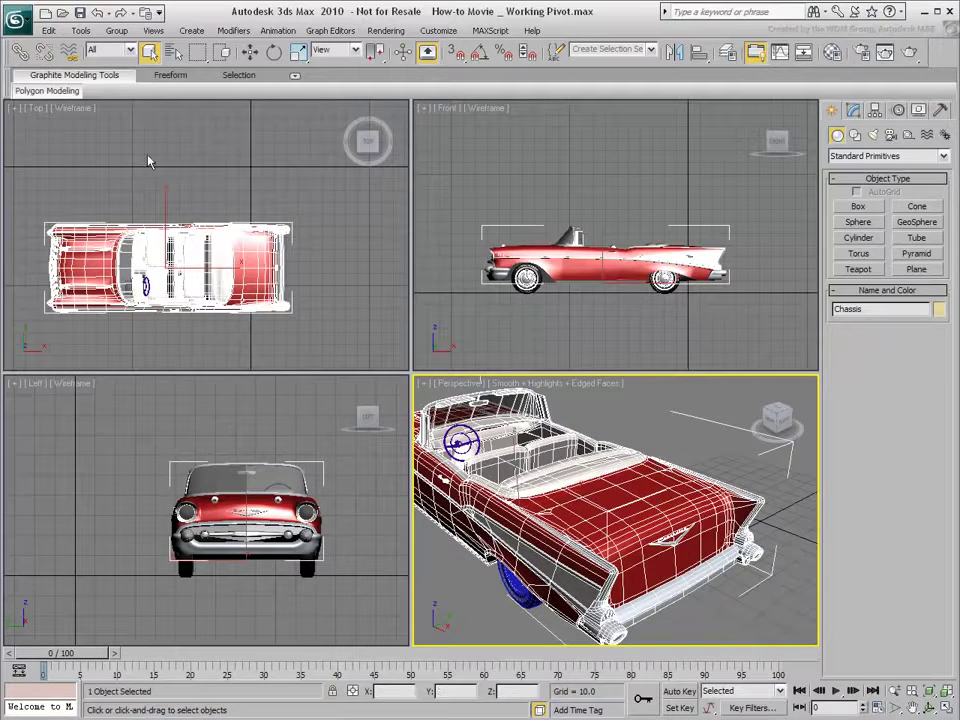
pyautogui.moveTo(64, 93)
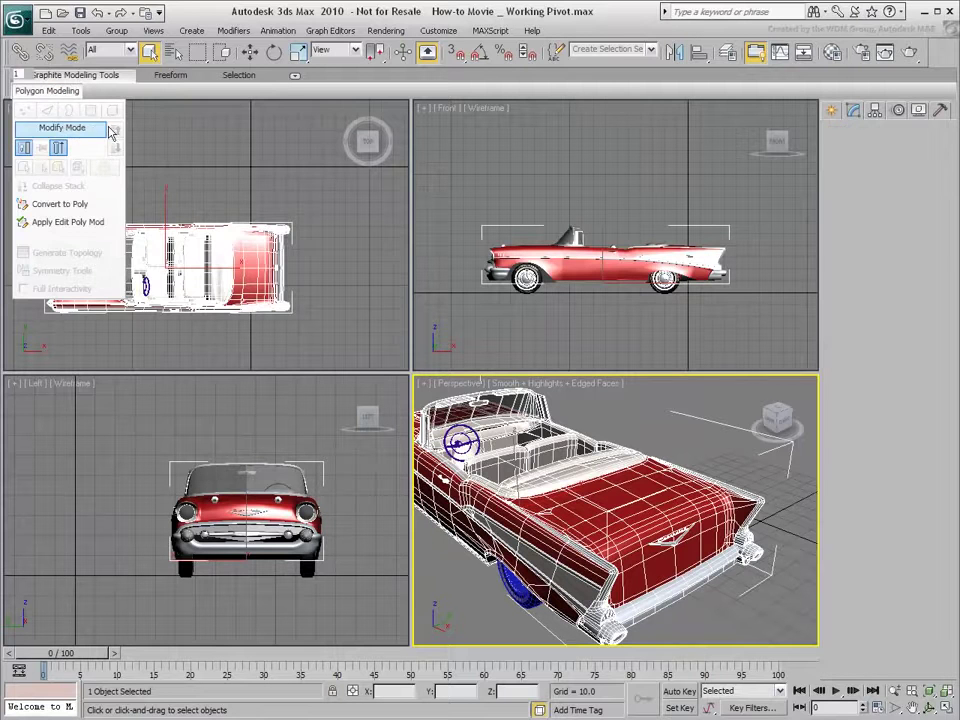
pyautogui.click(62, 129)
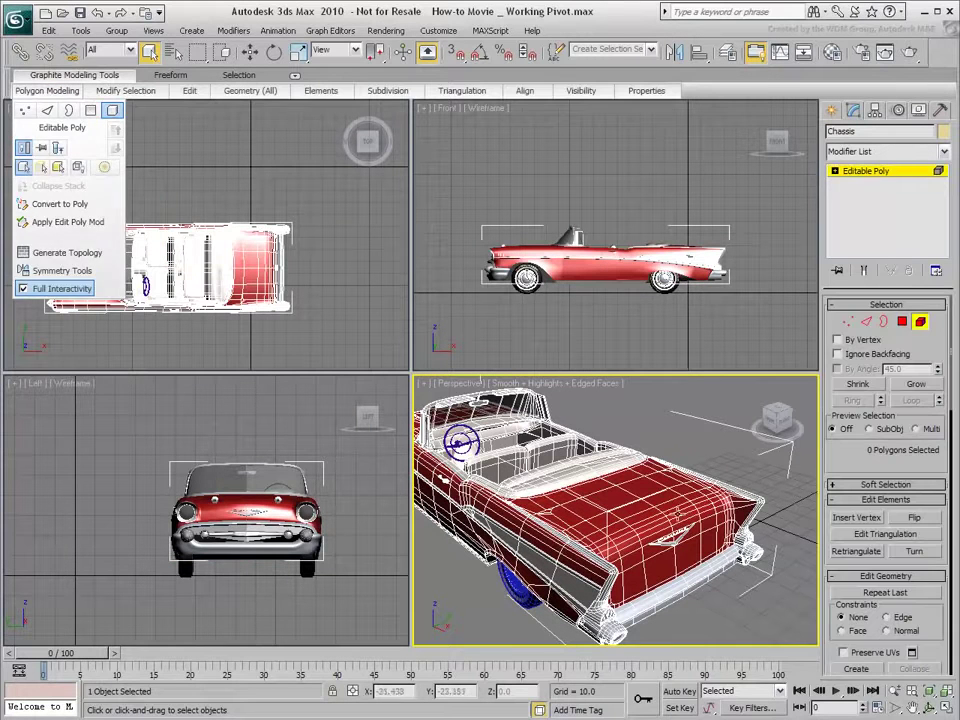
pyautogui.click(656, 505)
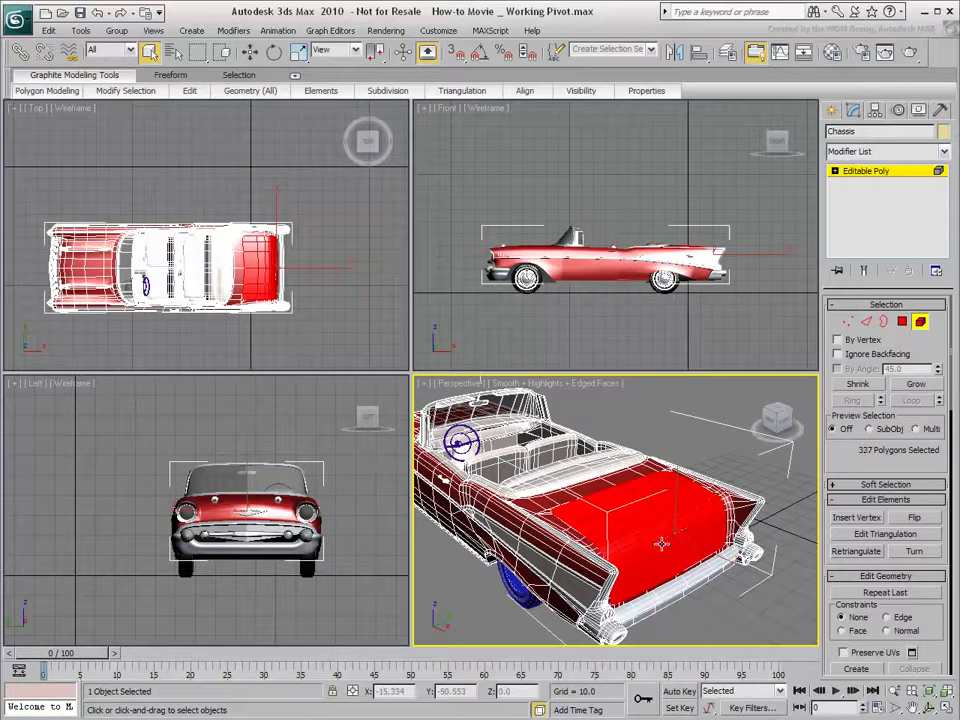
# - Try to rotate the trunk lid about its default centre
pyautogui.rightClick(662, 514)
pyautogui.click(680, 541)
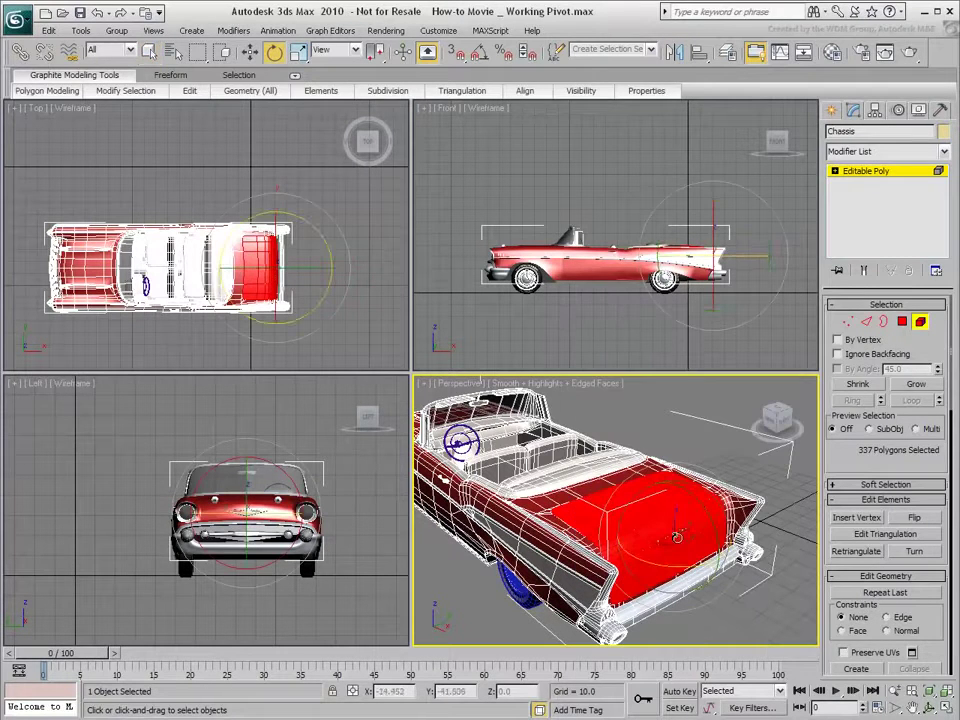
pyautogui.moveTo(698, 500); pyautogui.dragTo(684, 518)
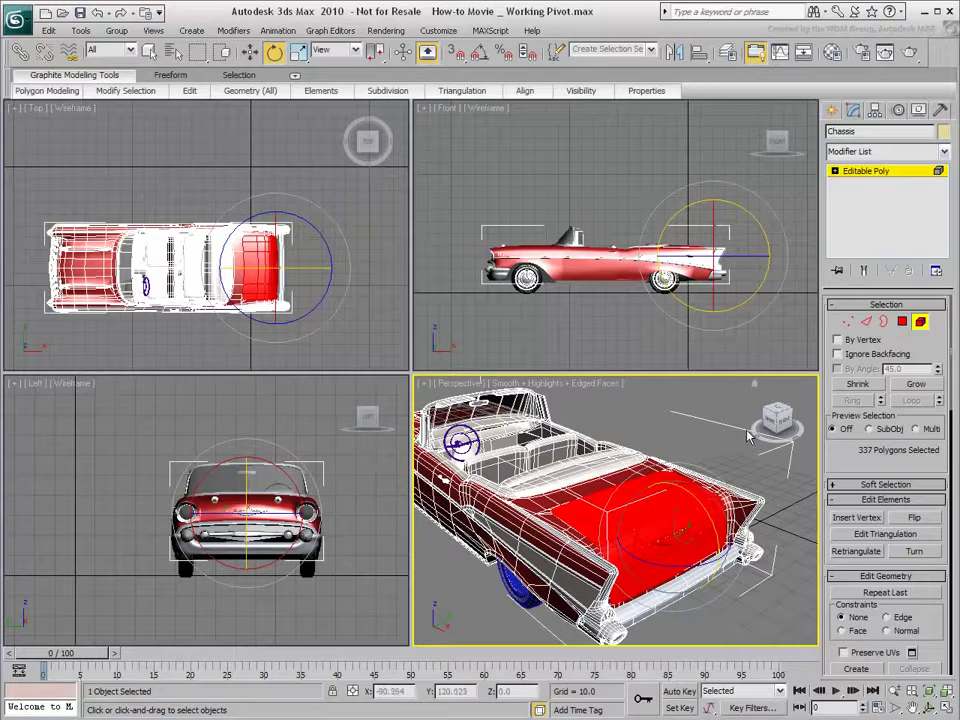
# - Start editing the working pivot and move it to the middle of the trunk lid's front edge, raised to the lid's surface
pyautogui.click(875, 110)
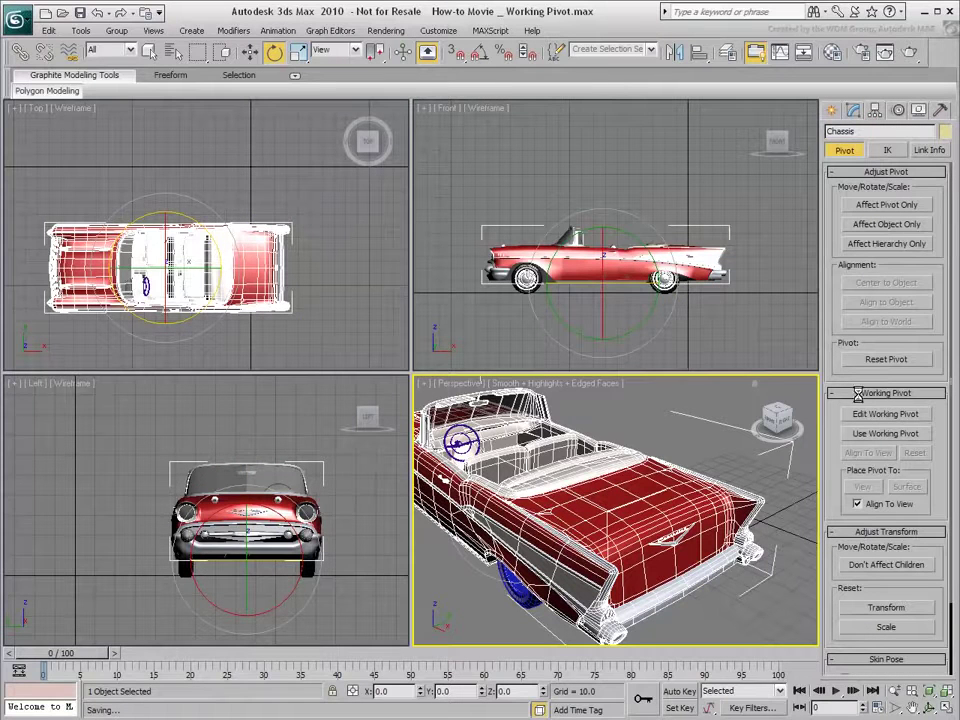
pyautogui.click(918, 415)
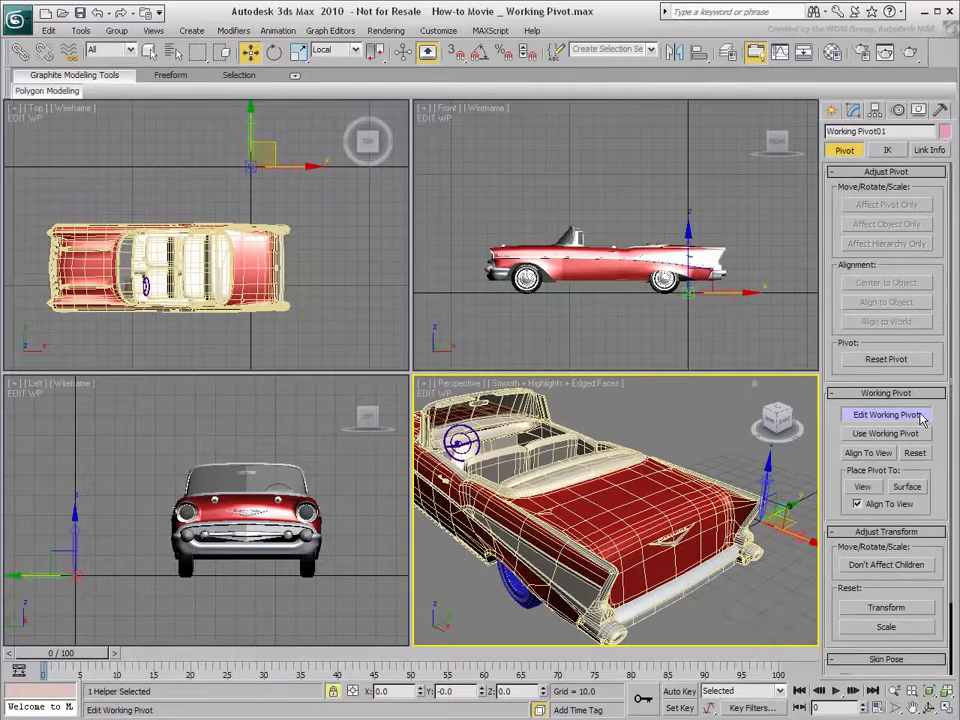
pyautogui.moveTo(270, 143); pyautogui.dragTo(268, 243)
pyautogui.moveTo(681, 265); pyautogui.dragTo(681, 208)
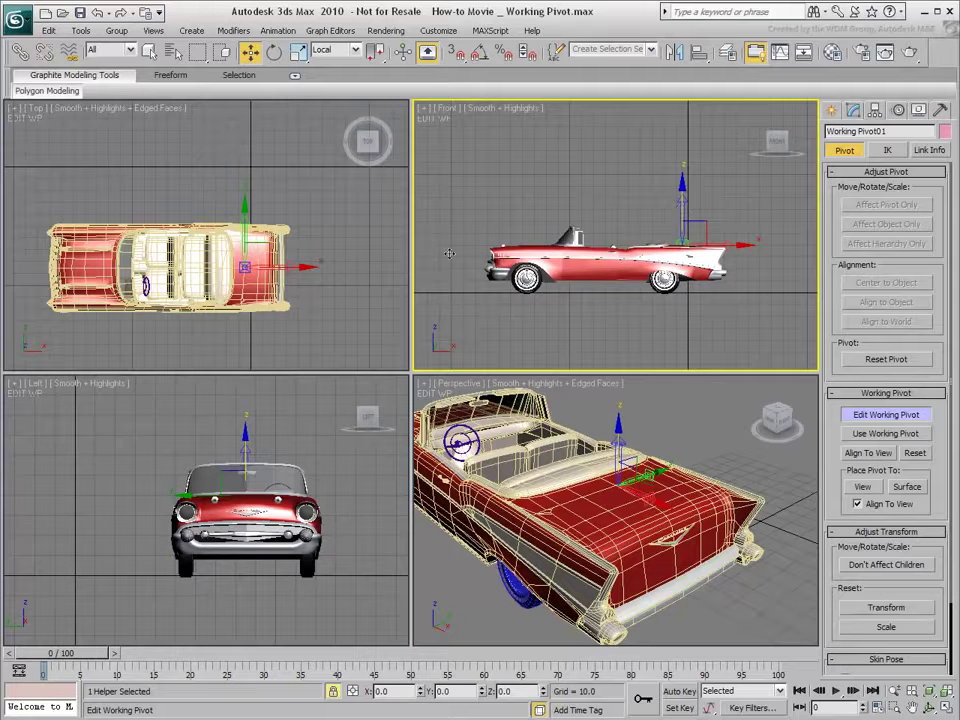
# - Align the working pivot to the Front view and then to the Left view
pyautogui.rightClick(373, 252)
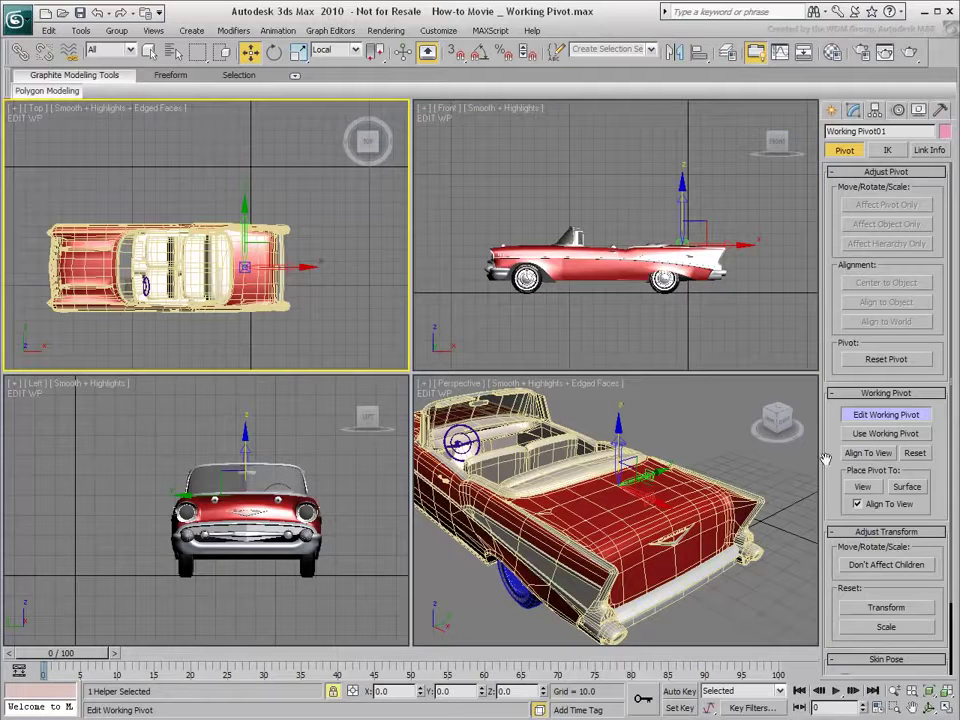
pyautogui.rightClick(732, 335)
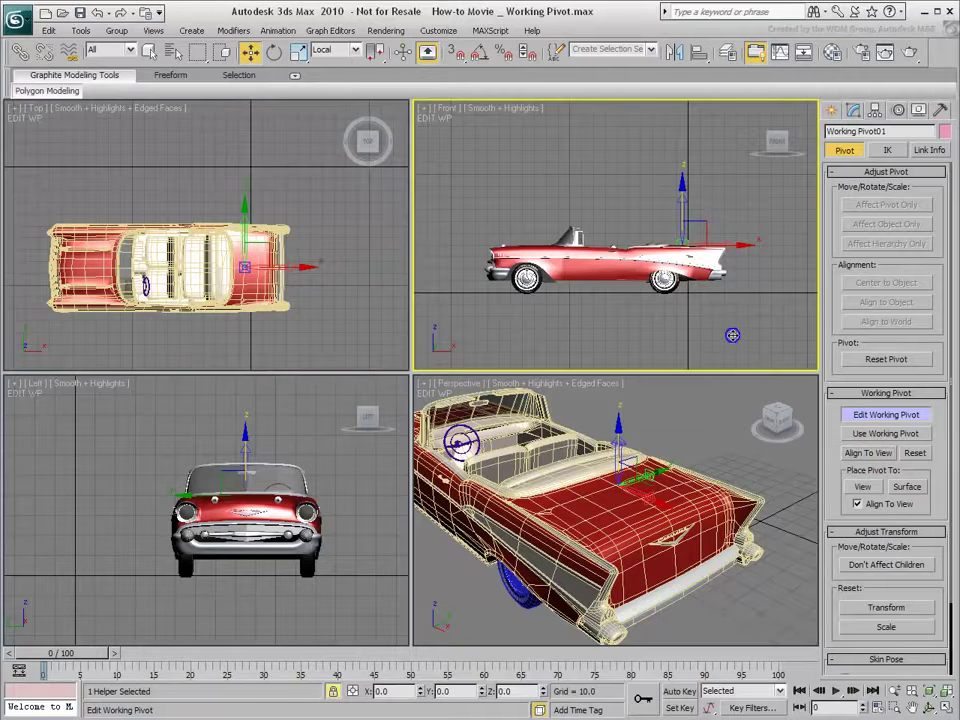
pyautogui.click(874, 455)
pyautogui.rightClick(372, 443)
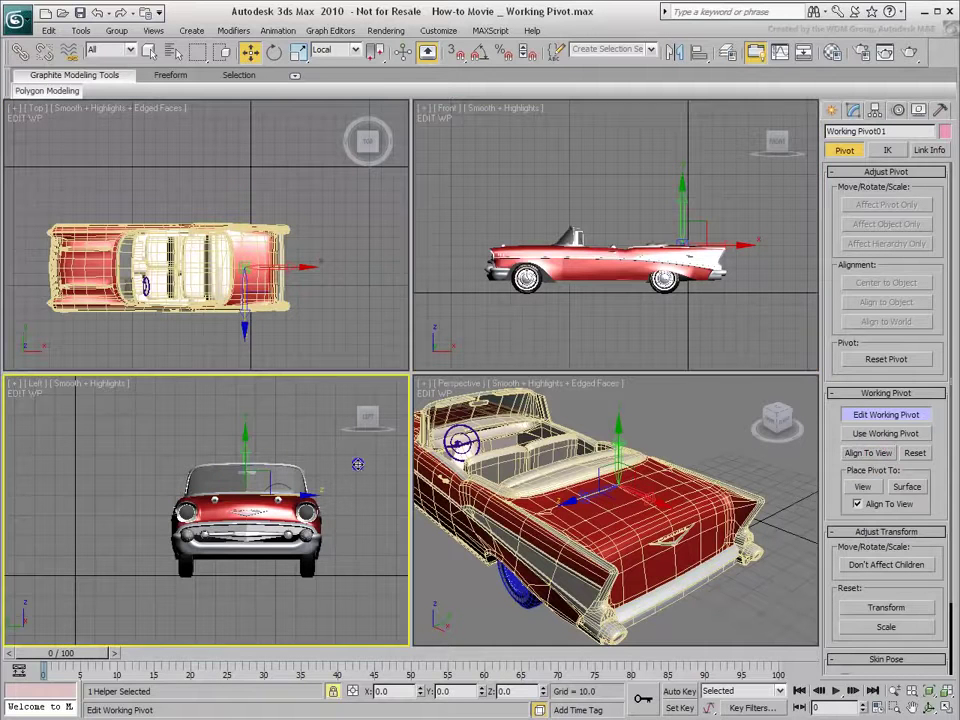
pyautogui.click(876, 456)
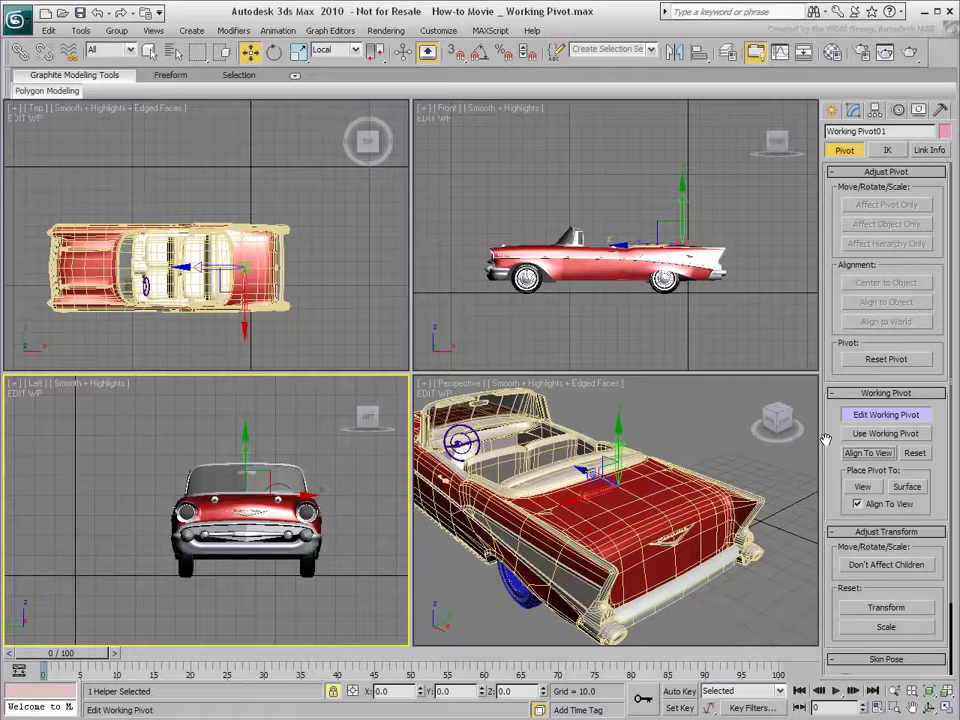
# - Reset the working pivot to the chassis pivot, then clear the selection and reset the working pivot to the world origin
pyautogui.click(915, 453)
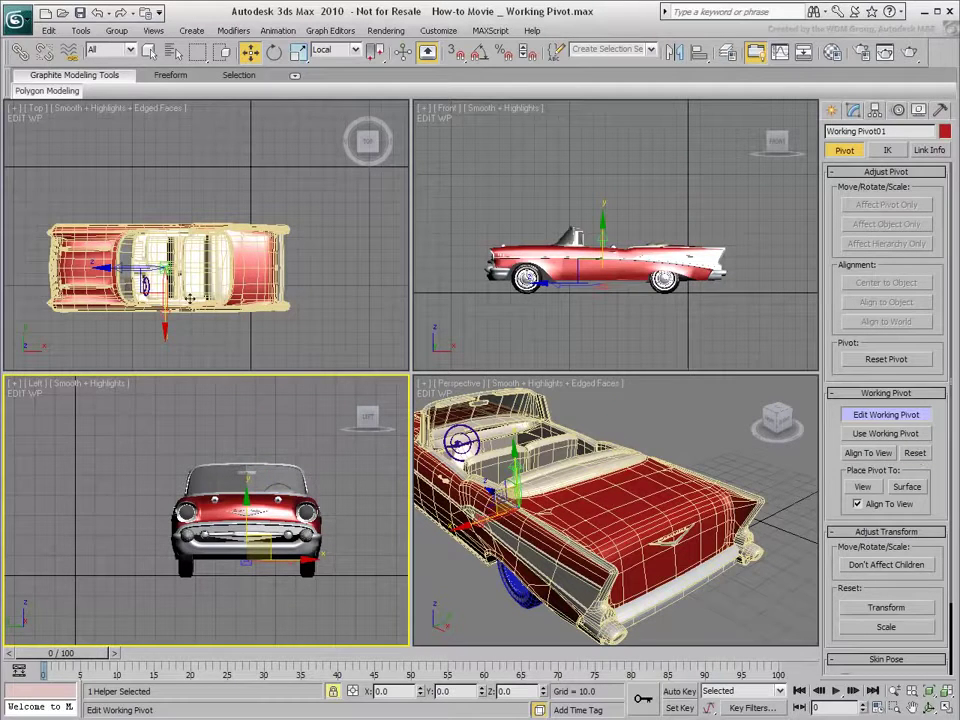
pyautogui.click(884, 420)
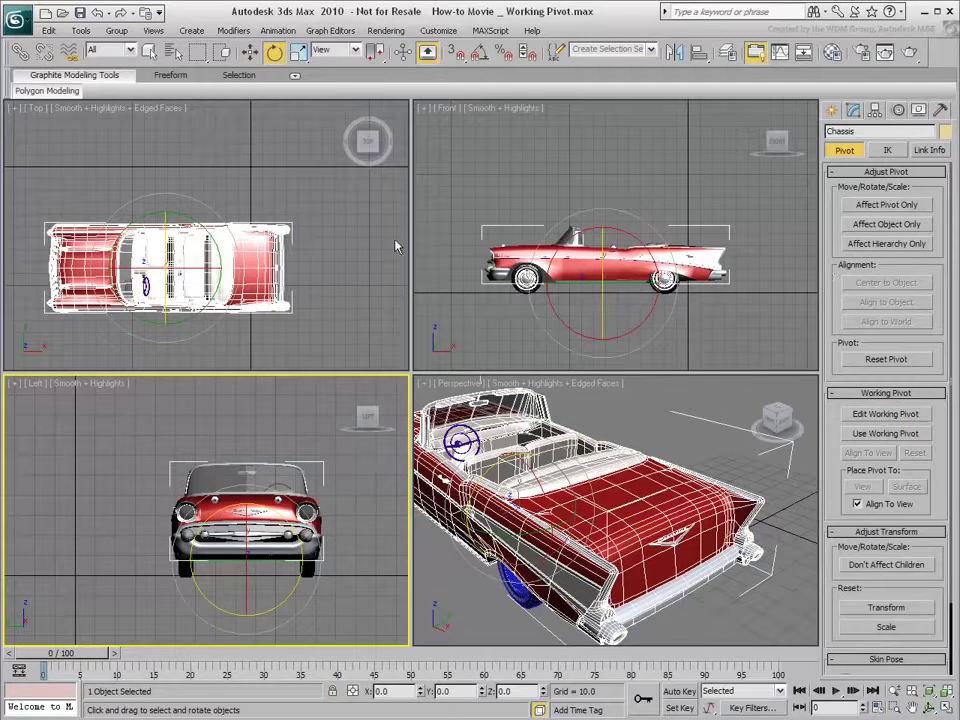
pyautogui.click(360, 257)
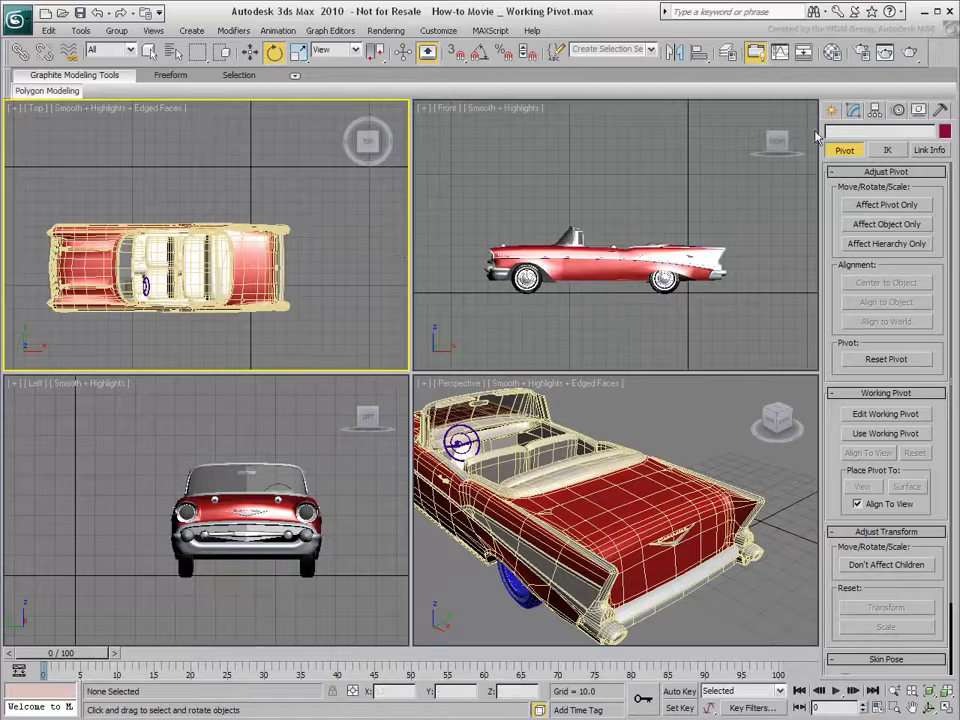
pyautogui.click(880, 414)
pyautogui.click(915, 453)
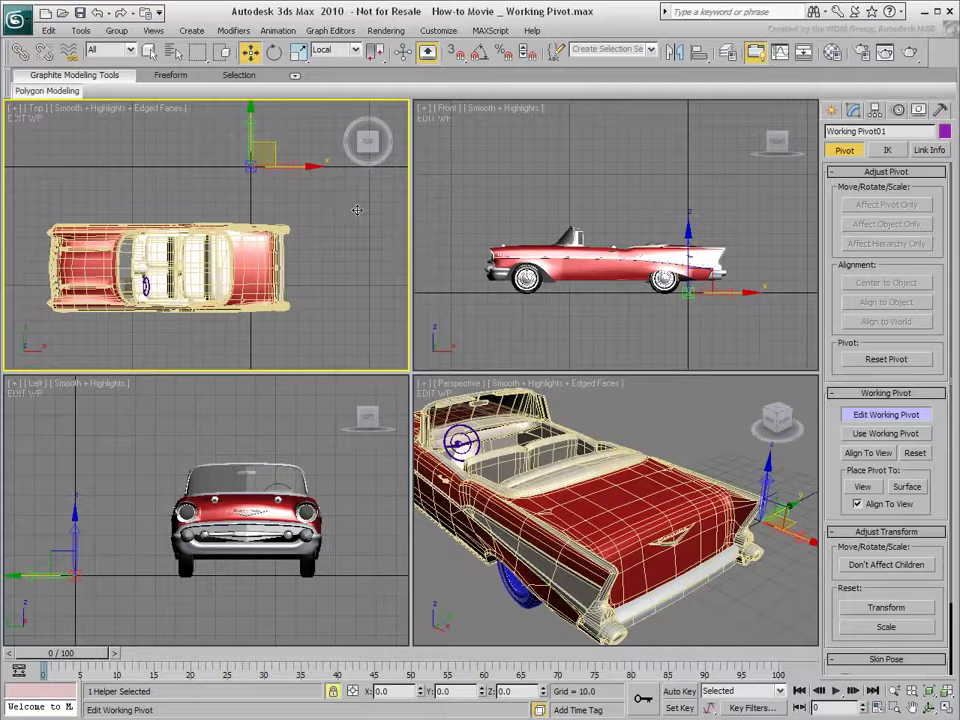
# - Place the working pivot by View at free spots in the Front, Top, Left, Top and Perspective views
pyautogui.click(852, 485)
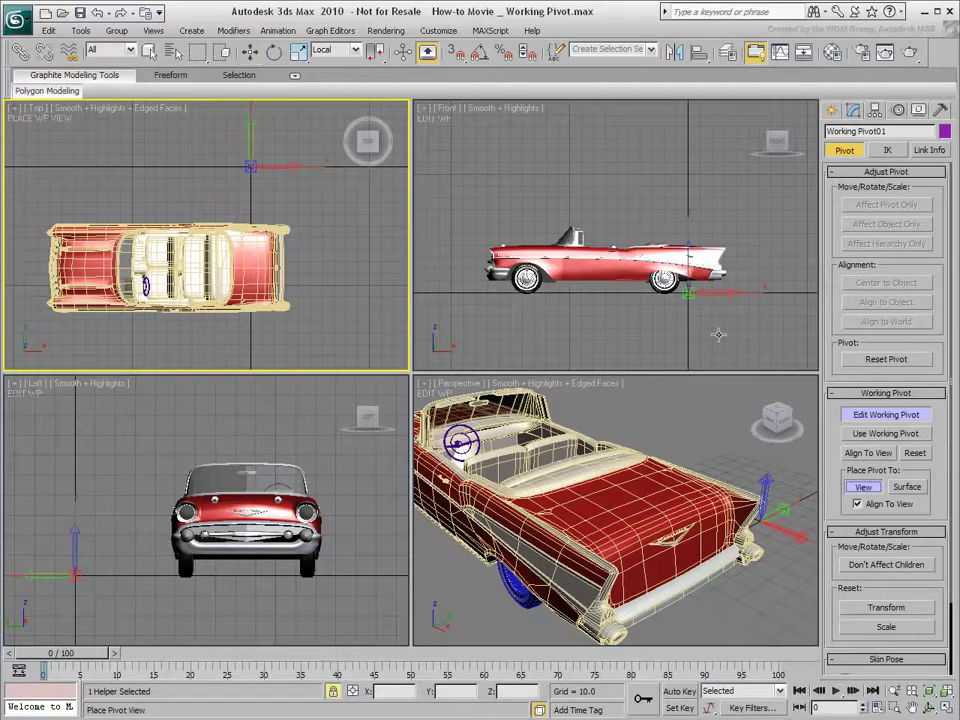
pyautogui.click(723, 207)
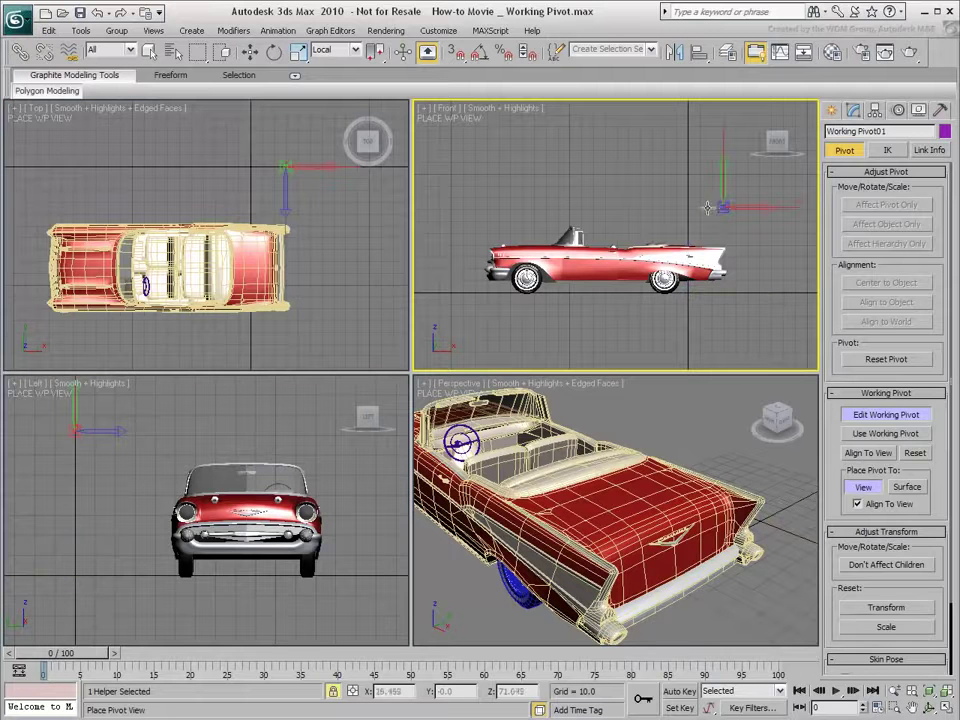
pyautogui.click(346, 309)
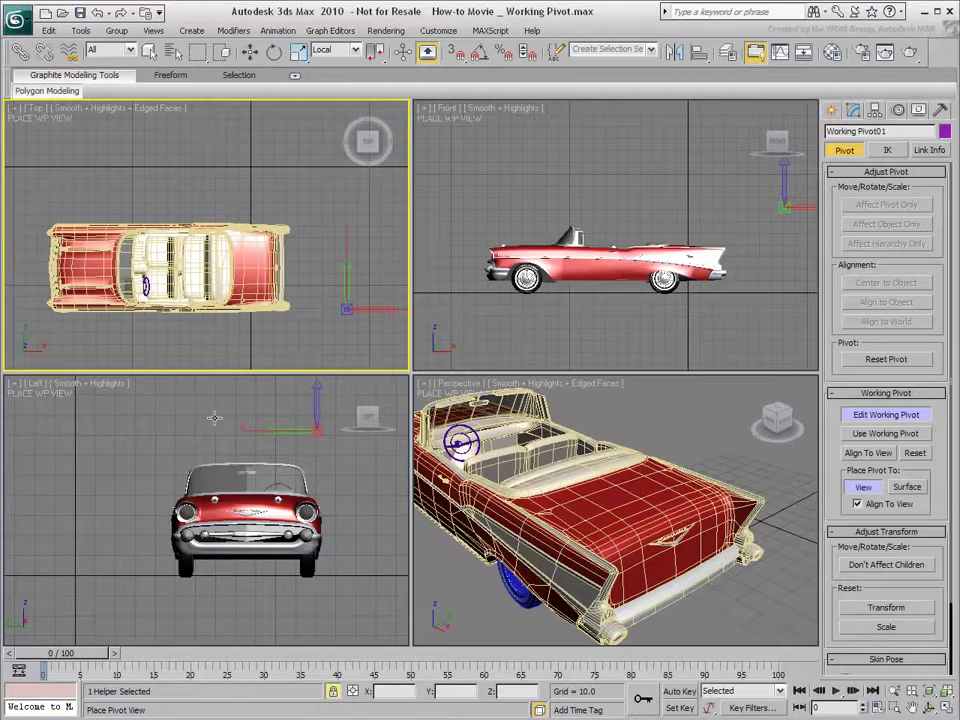
pyautogui.click(163, 437)
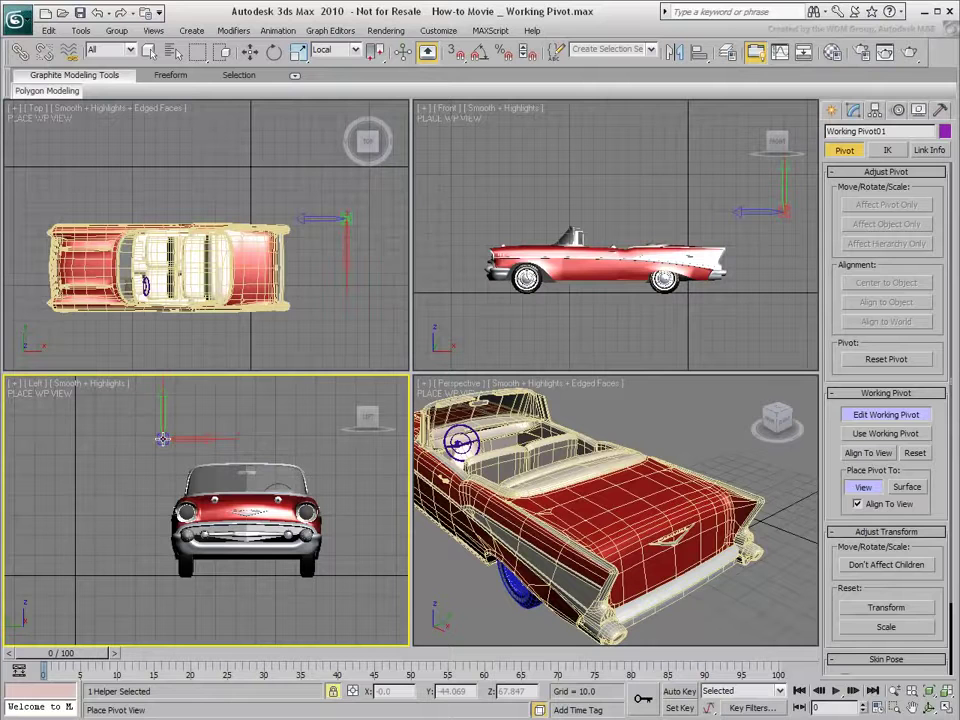
pyautogui.click(338, 303)
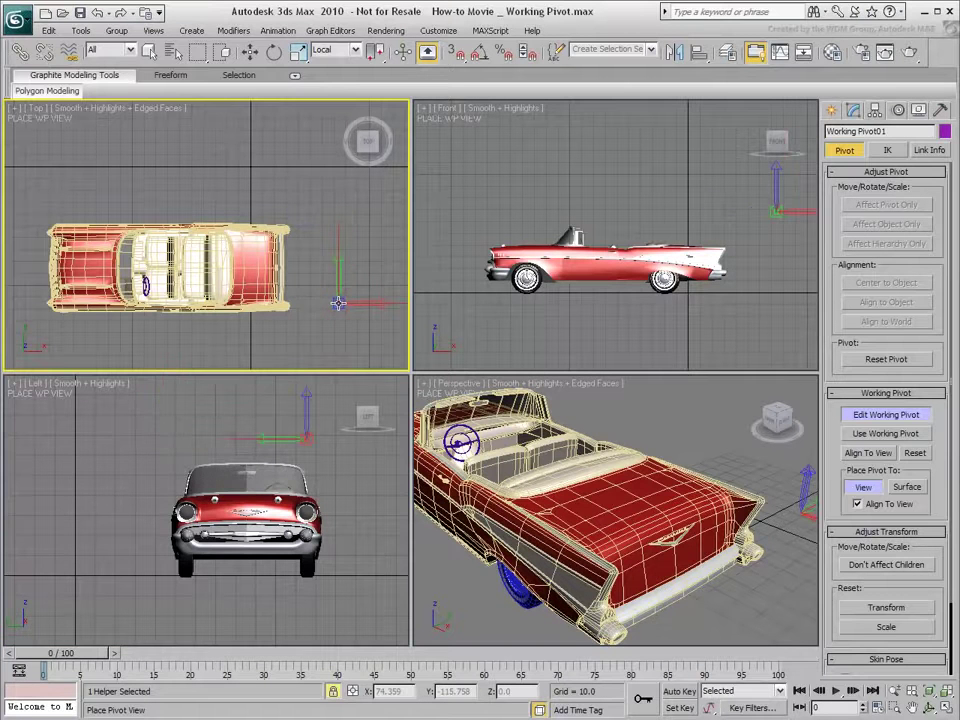
pyautogui.click(669, 430)
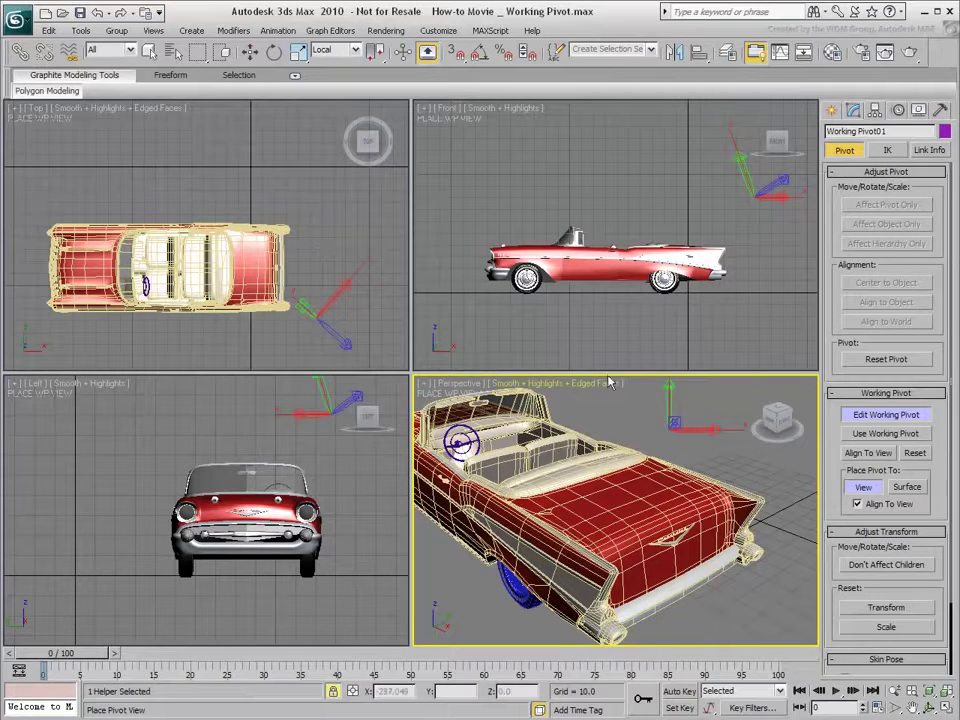
# - Place the working pivot by Surface on the car's rear body in the Top view and on the trunk lid in the Perspective view
pyautogui.click(905, 487)
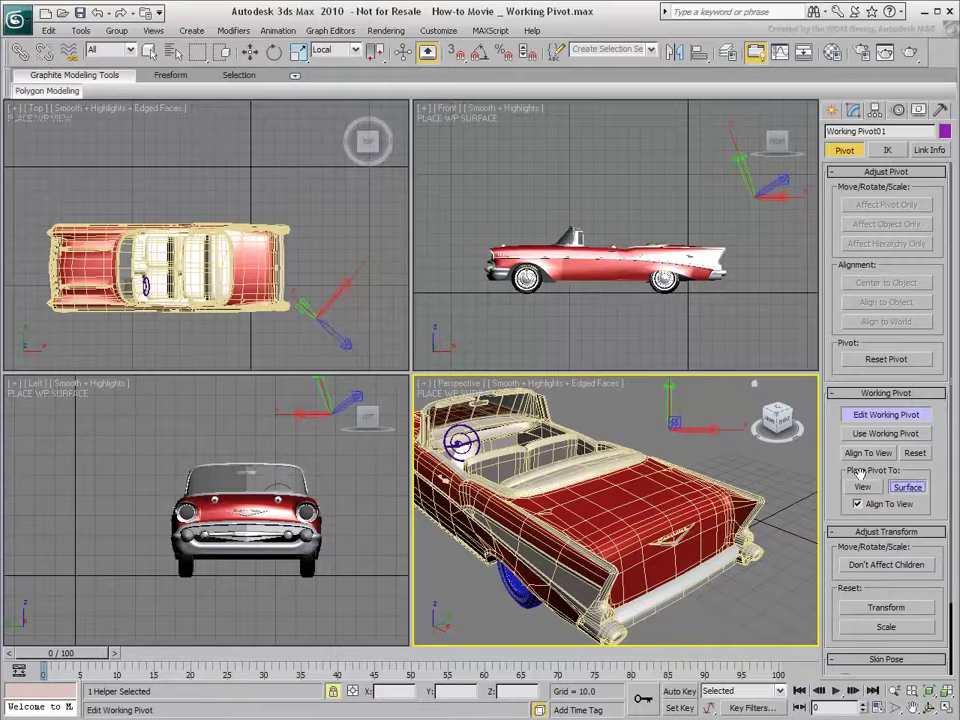
pyautogui.click(254, 271)
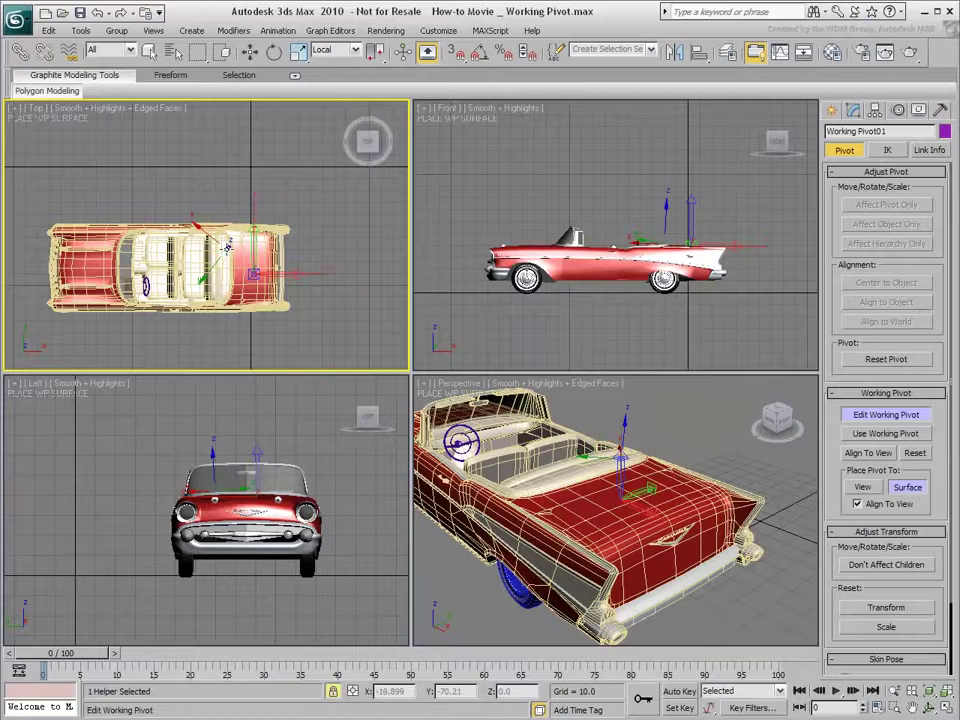
pyautogui.click(227, 248)
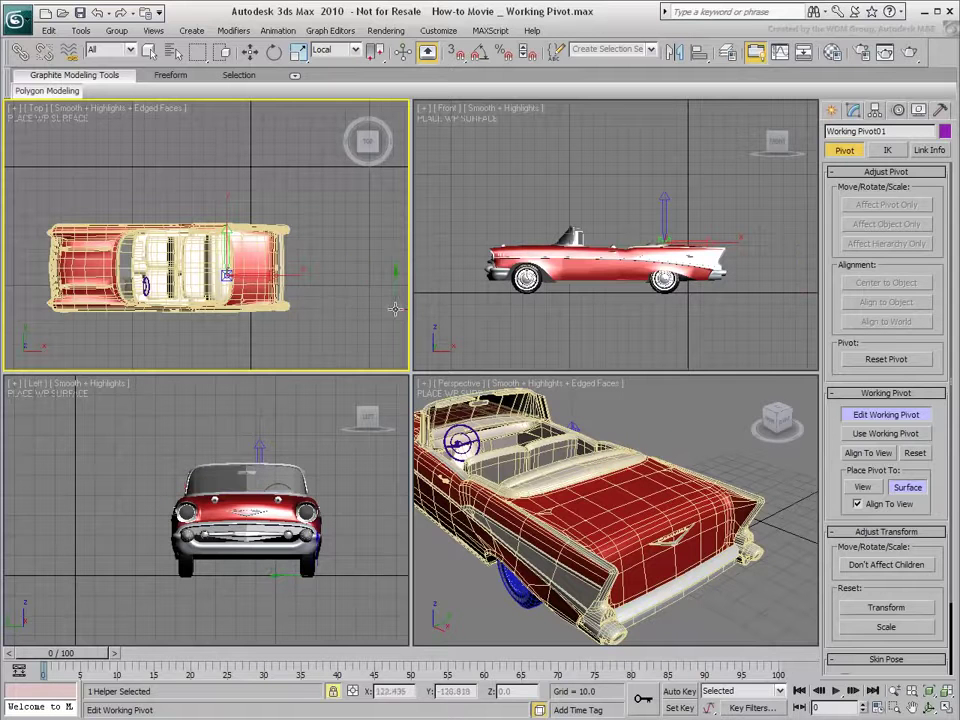
pyautogui.click(636, 485)
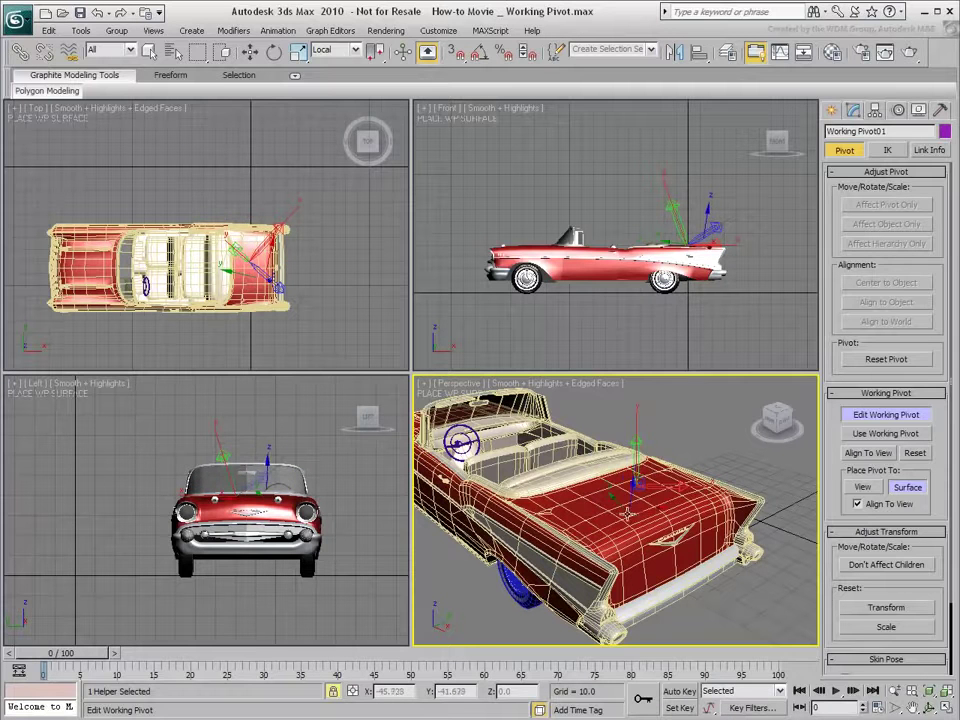
# - Reset the working pivot and move it to about X -6, Y -85, raised to the trunk lid's surface at its front edge
pyautogui.click(913, 486)
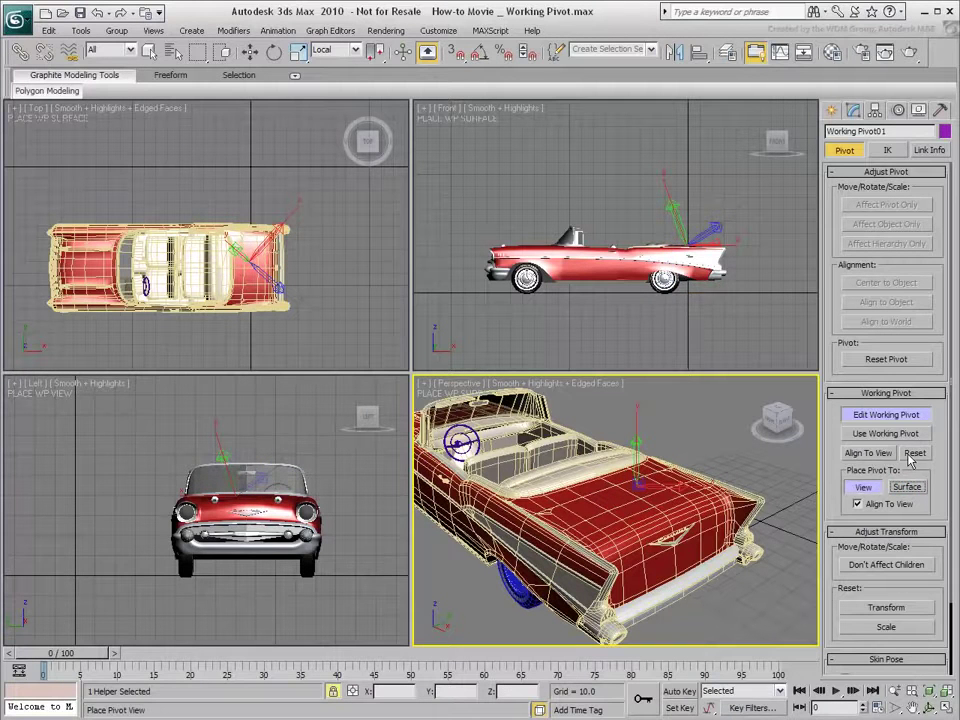
pyautogui.click(914, 453)
pyautogui.moveTo(265, 140); pyautogui.dragTo(262, 240)
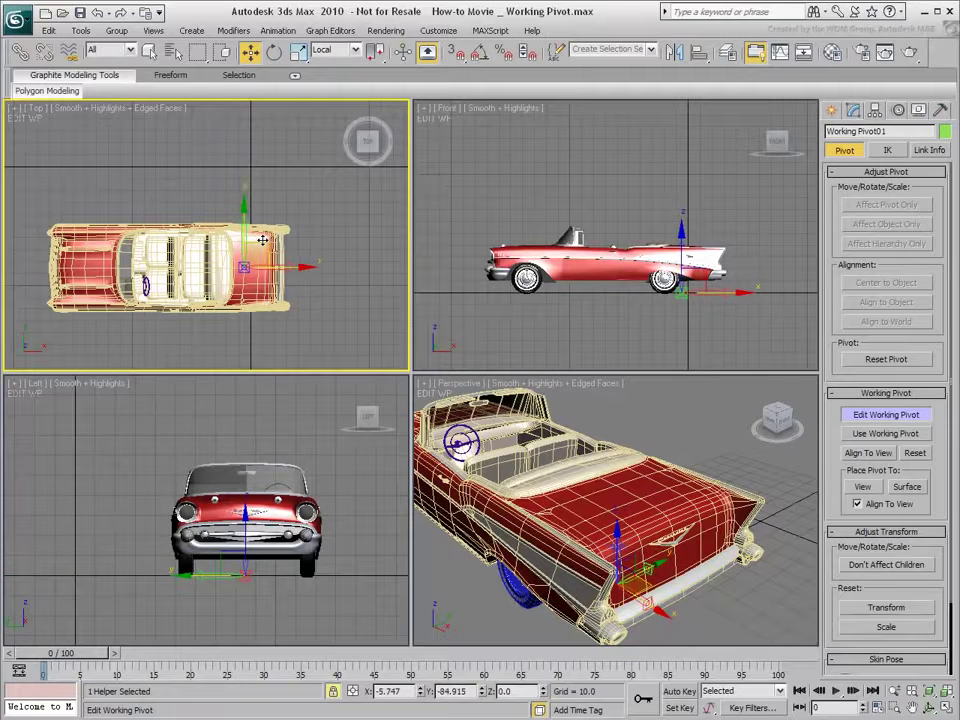
pyautogui.moveTo(677, 259); pyautogui.dragTo(679, 211)
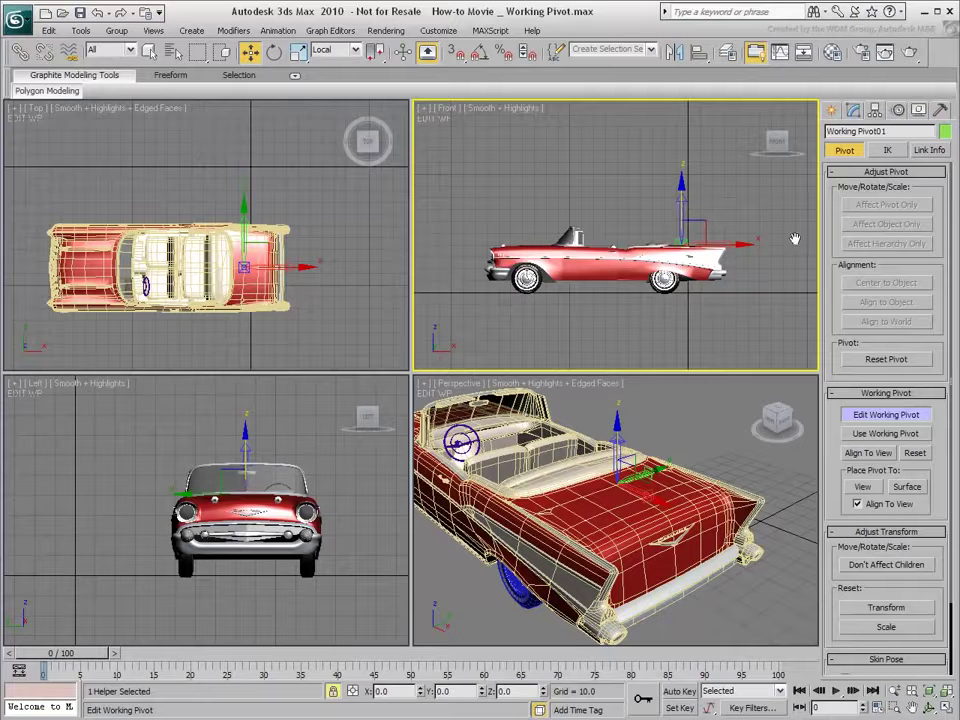
# - Stop editing the working pivot, make it the active transform centre, and select the car chassis
pyautogui.click(877, 419)
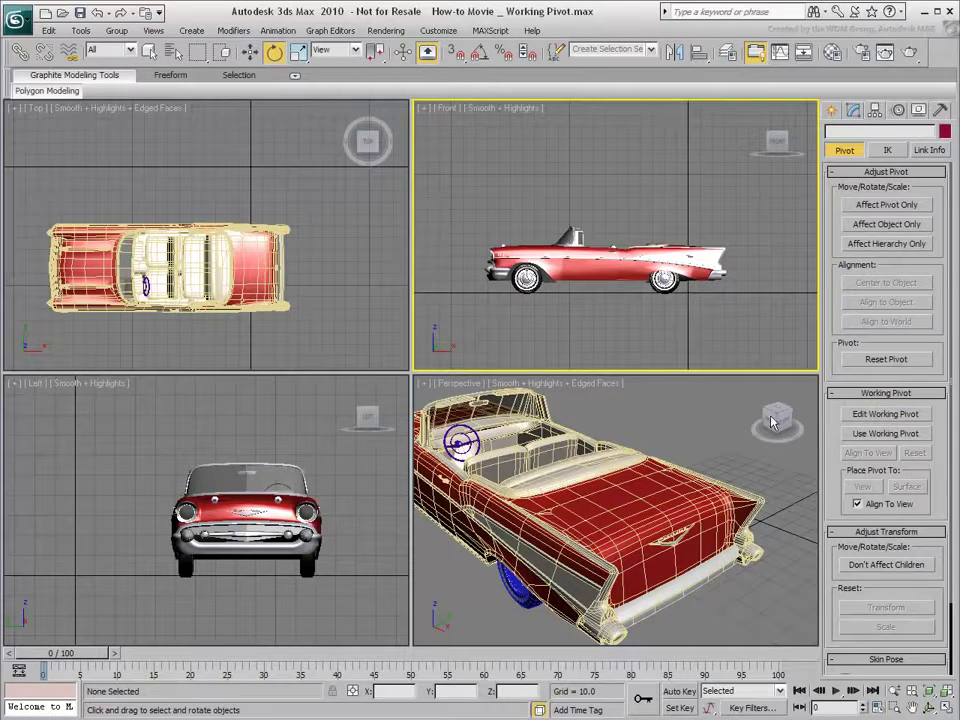
pyautogui.click(728, 432)
pyautogui.click(873, 434)
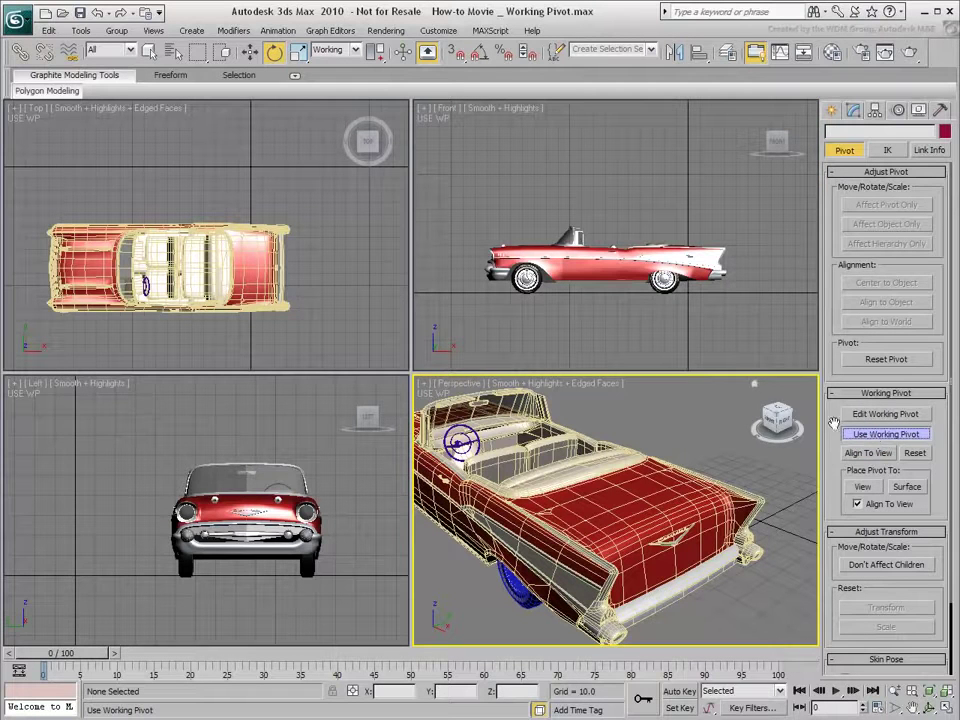
pyautogui.click(345, 50)
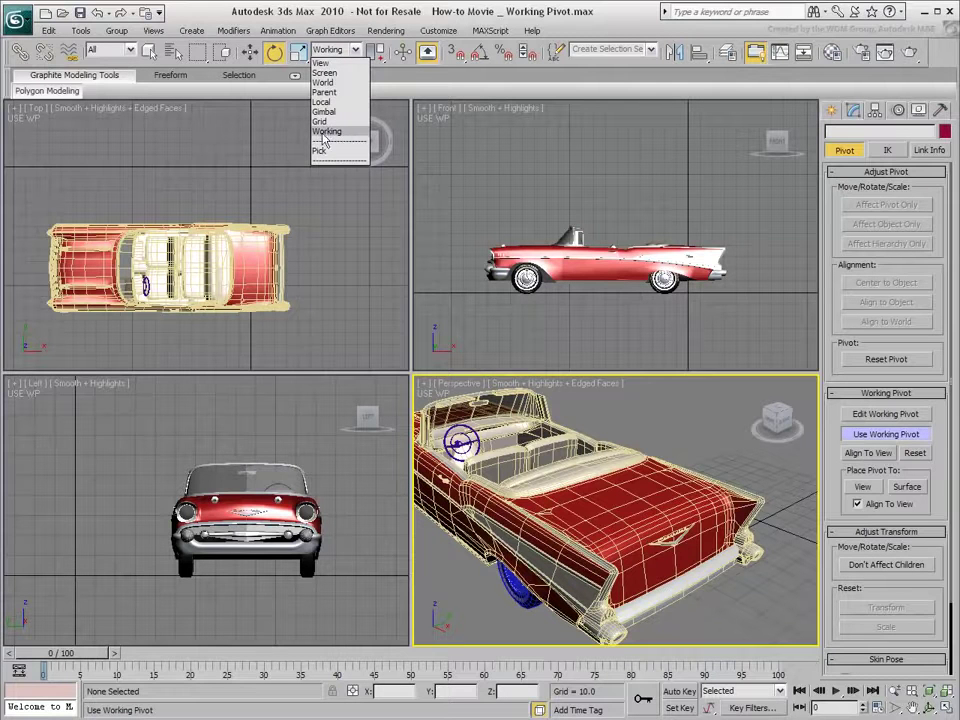
pyautogui.click(356, 48)
pyautogui.moveTo(375, 50); pyautogui.dragTo(377, 121)
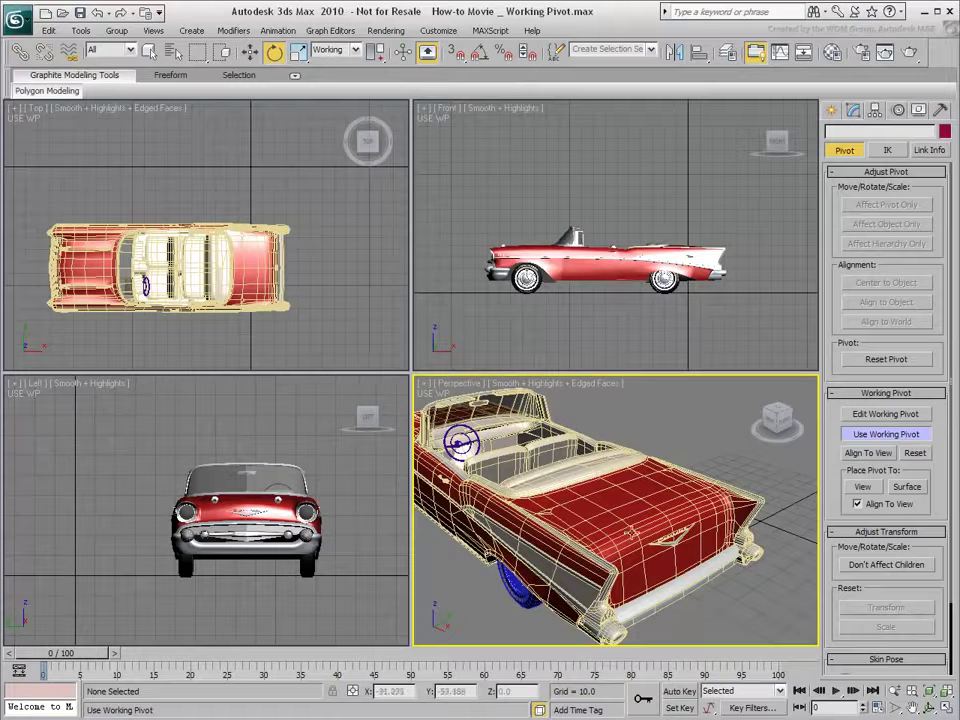
pyautogui.click(640, 508)
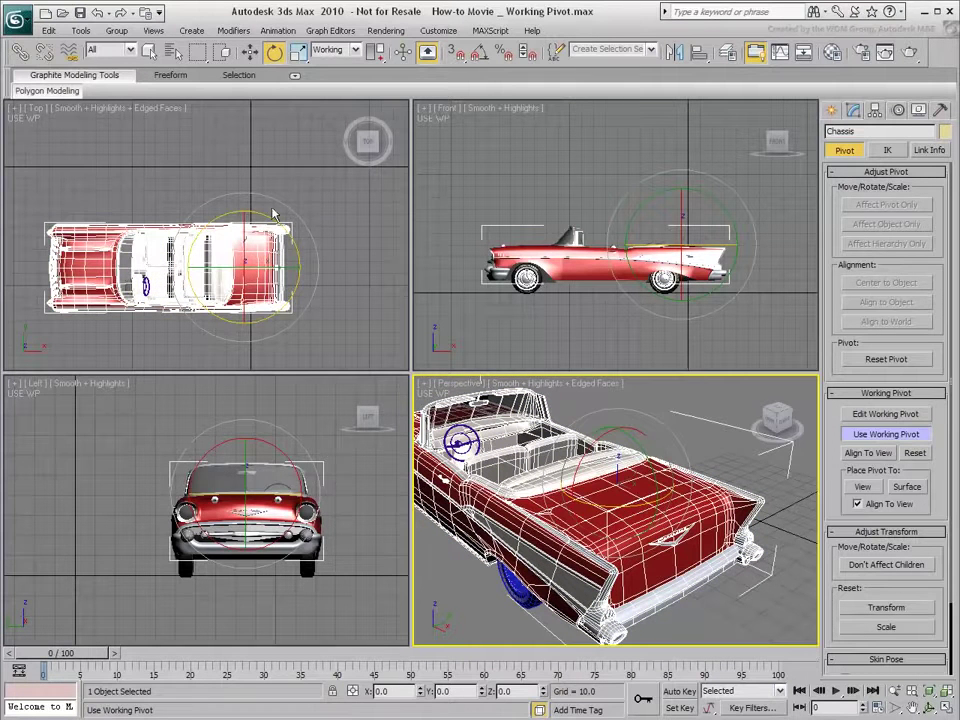
# - At Element level, rotate the trunk lid open about the working pivot, then leave sub-object editing and deactivate Use Working Pivot
pyautogui.moveTo(60, 92)
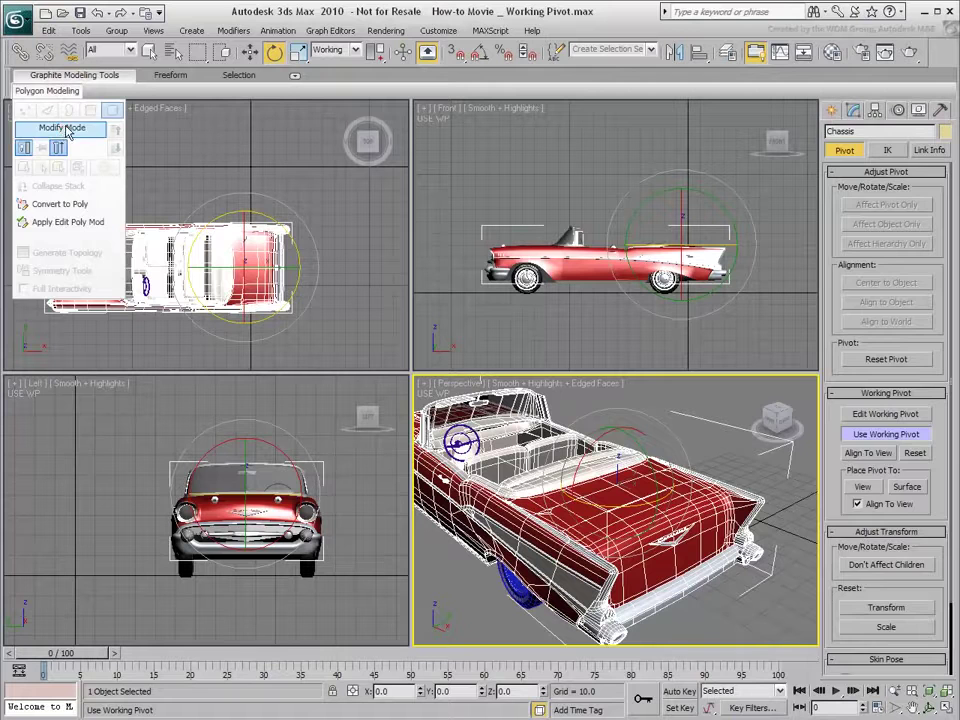
pyautogui.click(66, 130)
pyautogui.click(112, 110)
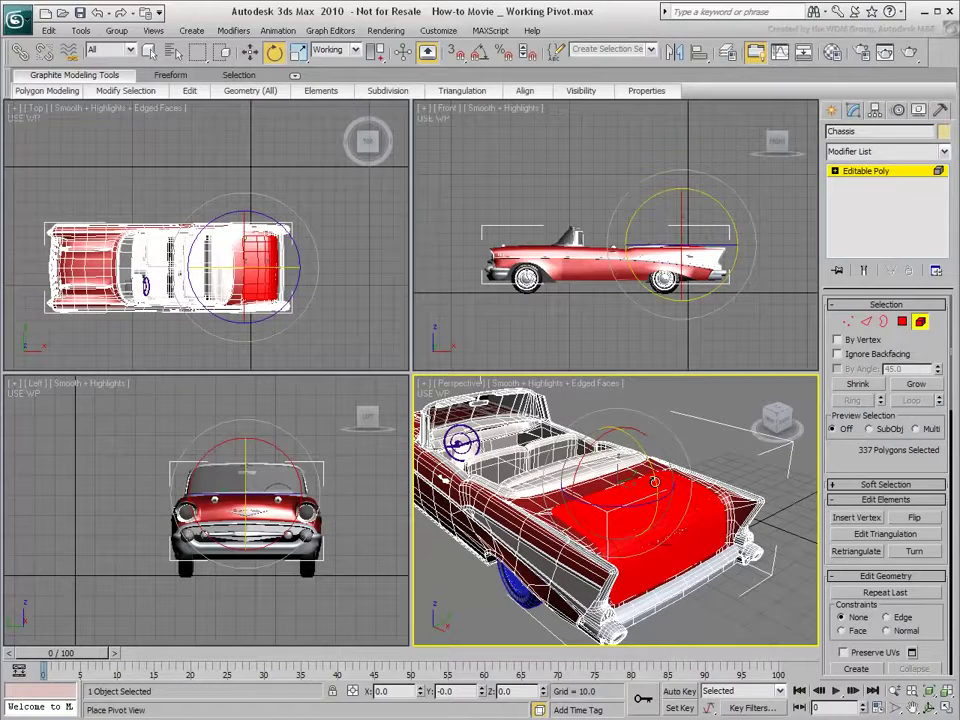
pyautogui.moveTo(654, 482); pyautogui.dragTo(640, 561)
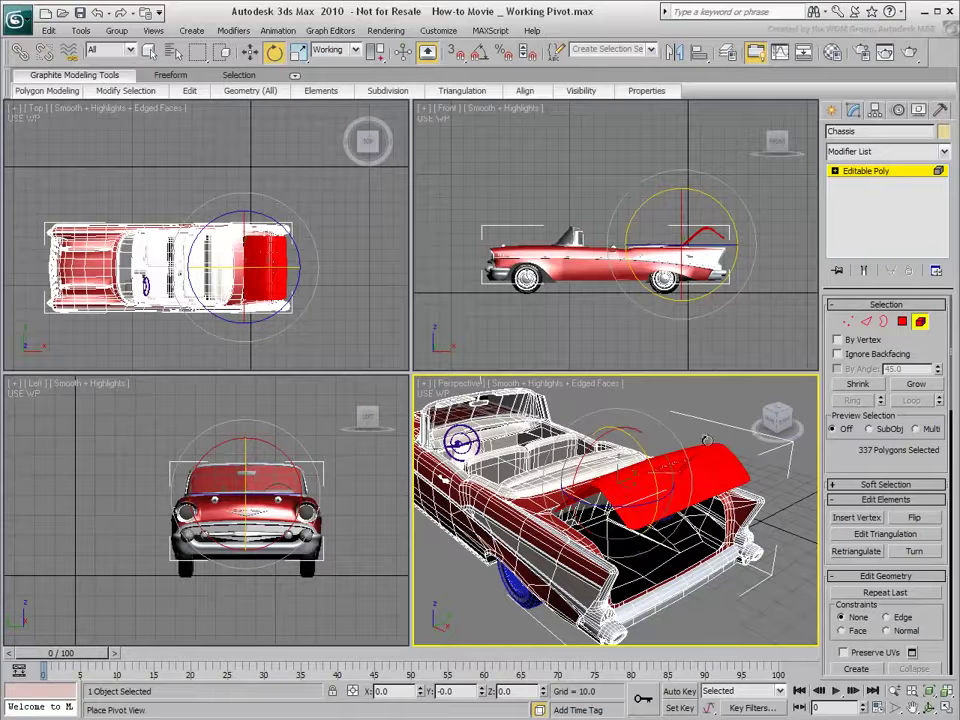
pyautogui.click(874, 110)
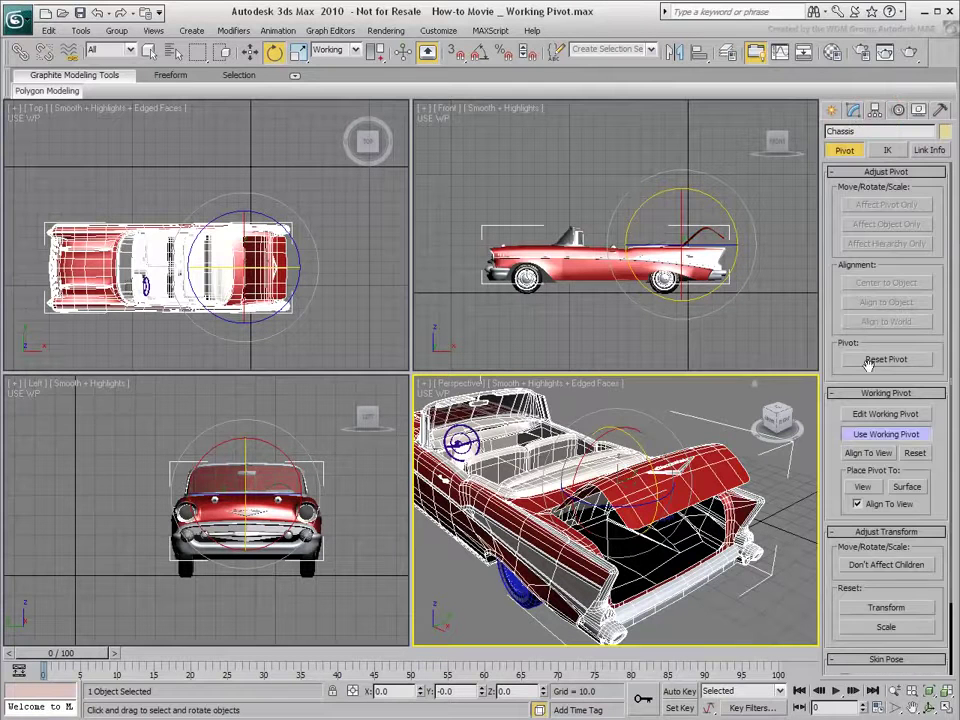
pyautogui.click(877, 436)
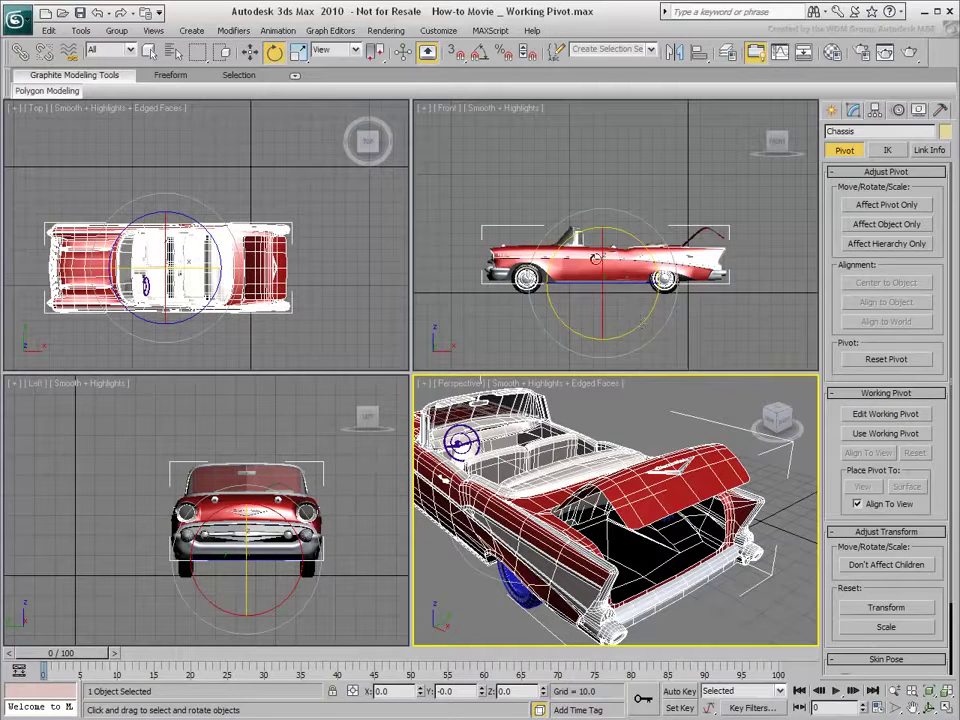
# - Customize the Default Viewport Quad by adding the Use Working Pivot action below Select Similar in its transform section
pyautogui.click(438, 30)
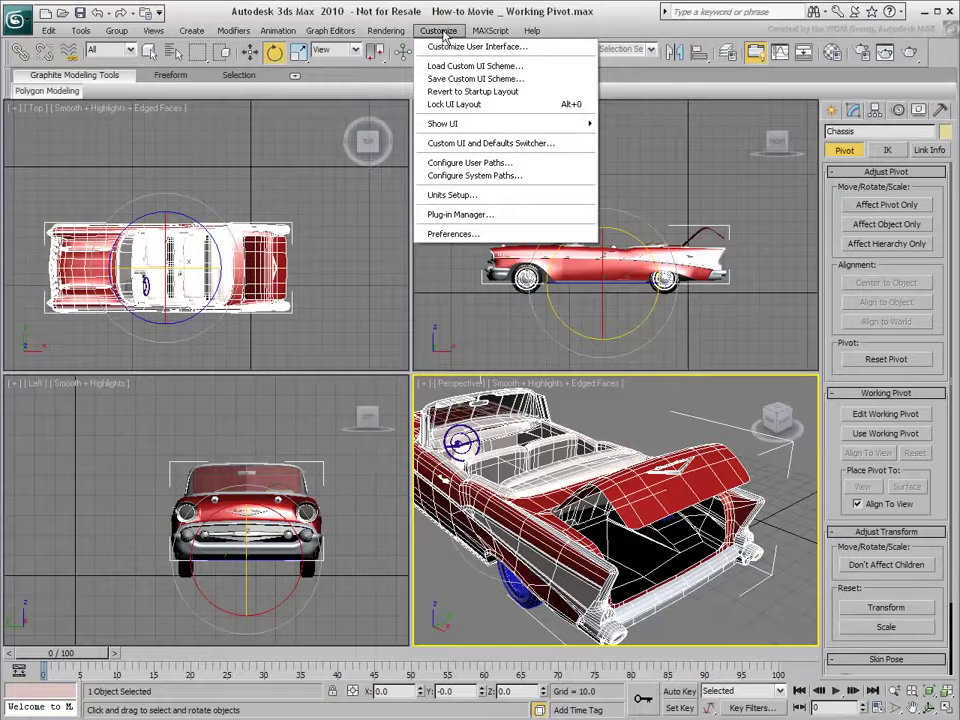
pyautogui.click(459, 47)
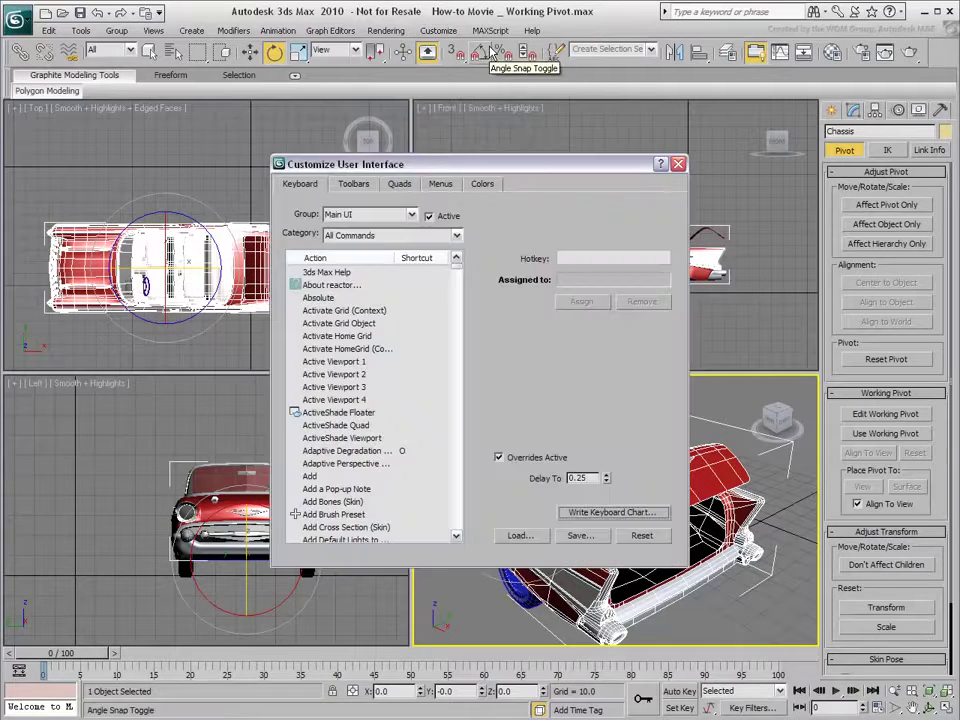
pyautogui.click(406, 187)
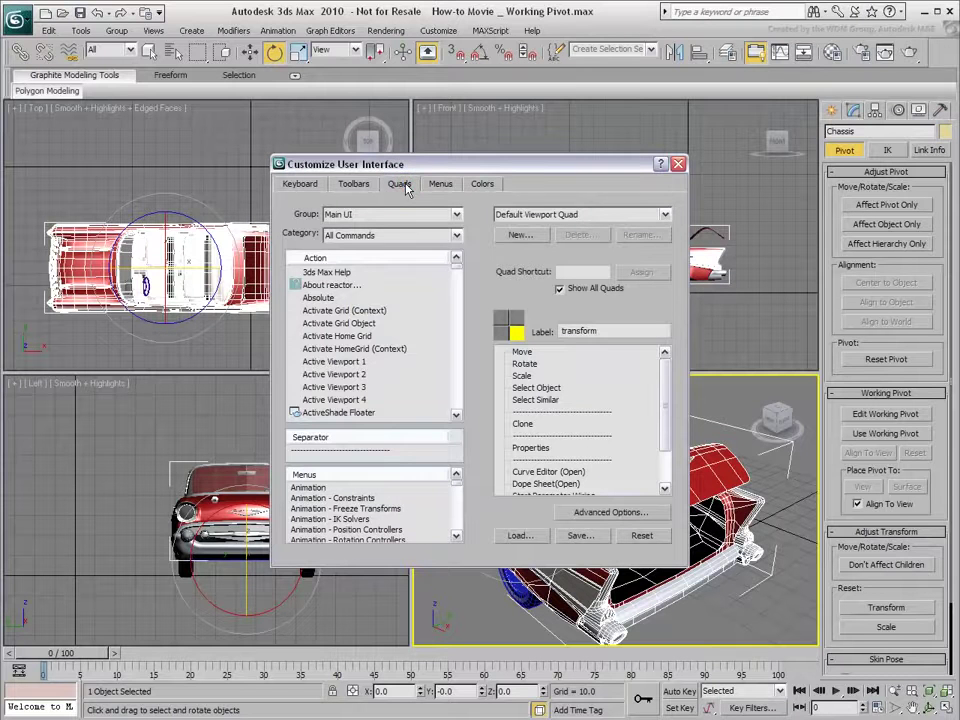
pyautogui.moveTo(456, 268); pyautogui.dragTo(456, 402)
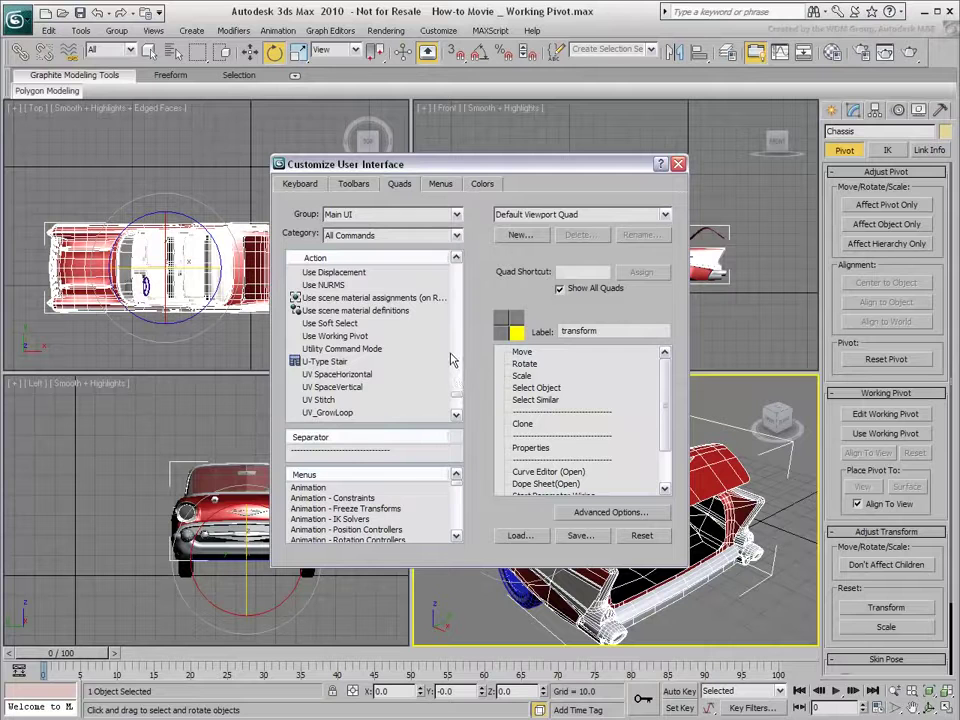
pyautogui.click(338, 340)
pyautogui.moveTo(338, 346); pyautogui.dragTo(545, 419)
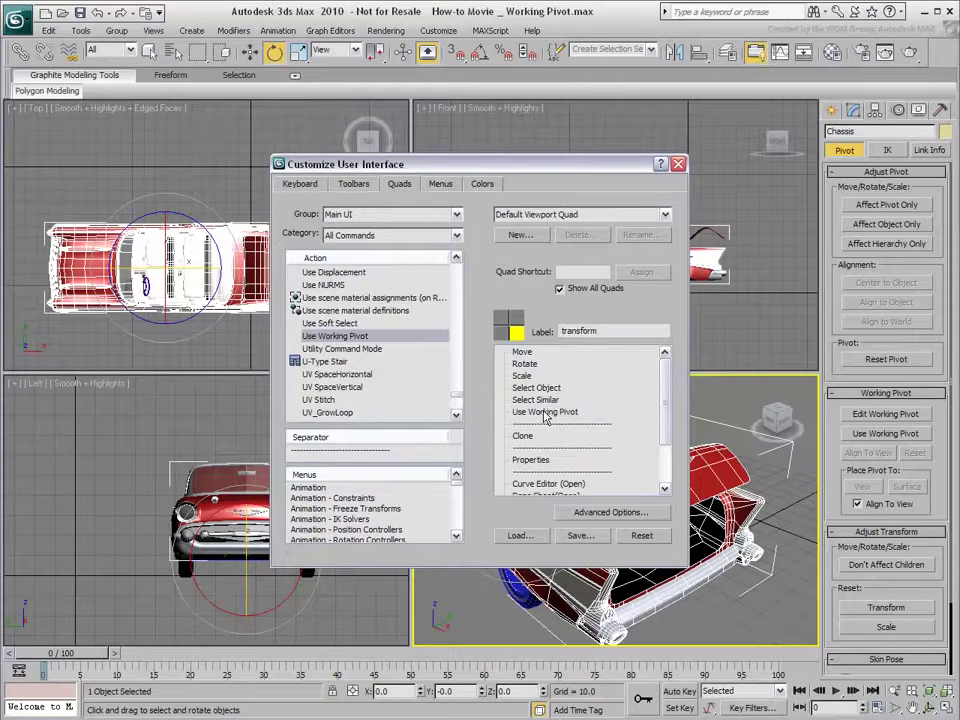
pyautogui.click(676, 165)
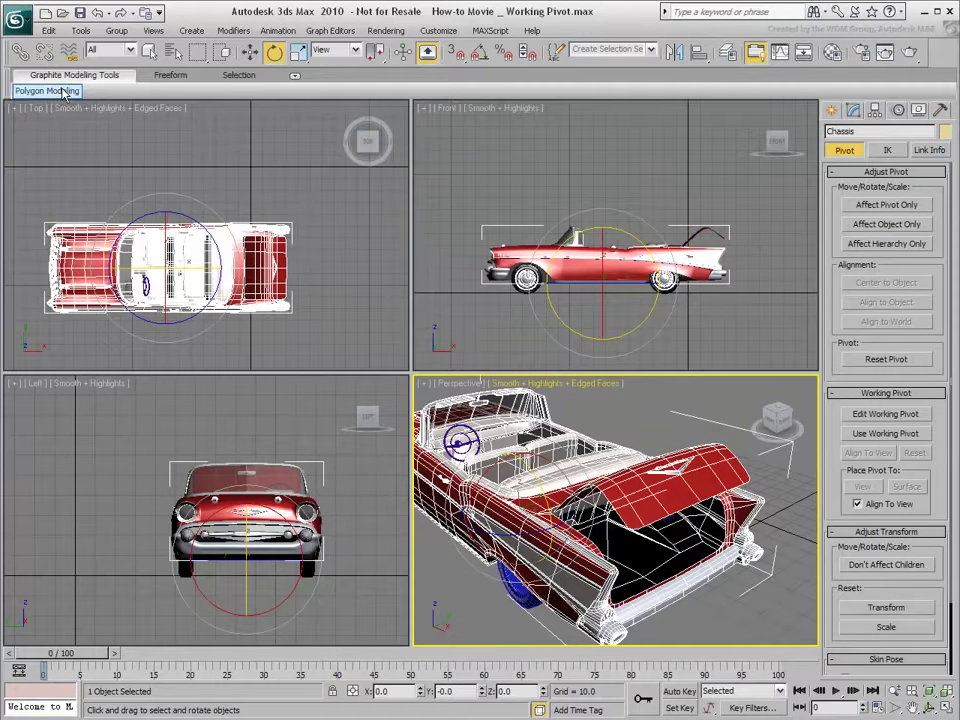
# - Return to the chassis's Element level, activate Use Working Pivot from the quad, and rotate the trunk lid slightly further open
pyautogui.moveTo(41, 92)
pyautogui.click(110, 128)
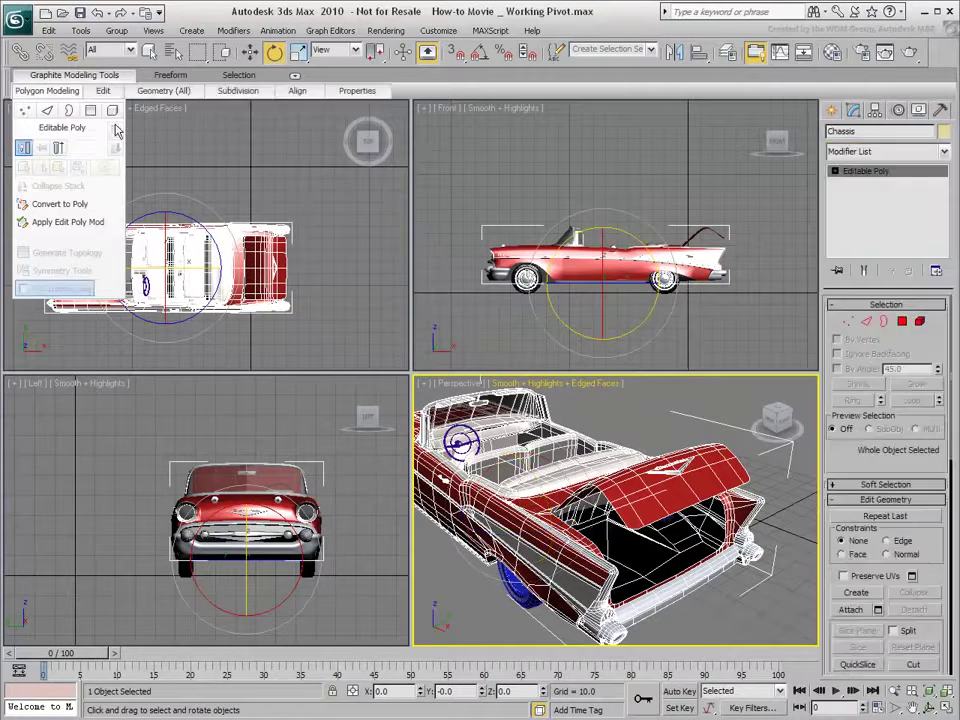
pyautogui.click(115, 112)
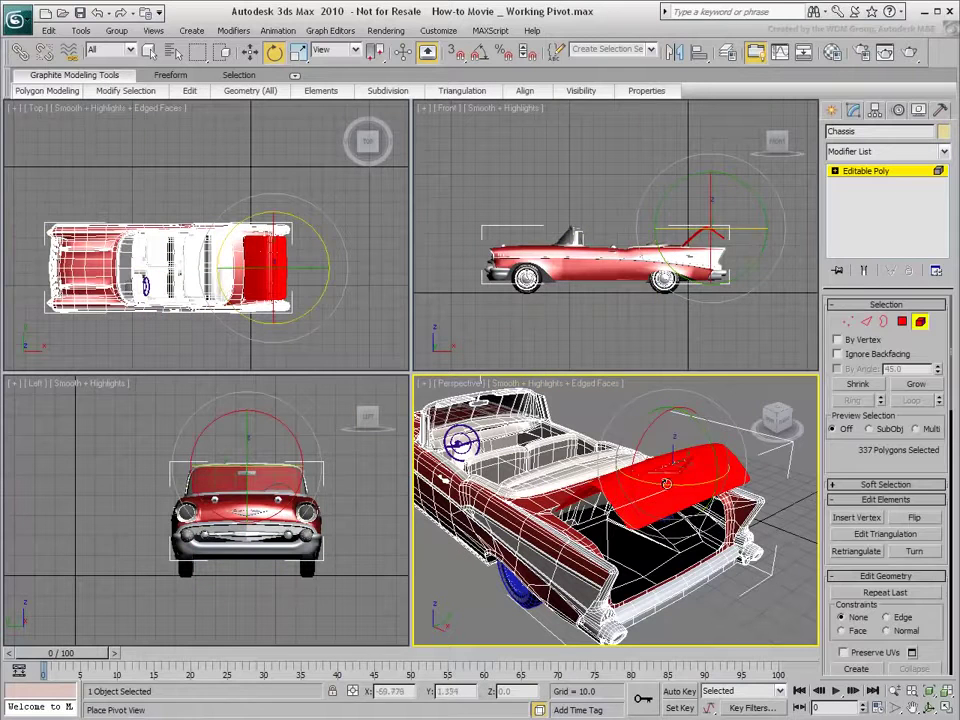
pyautogui.rightClick(665, 467)
pyautogui.click(708, 544)
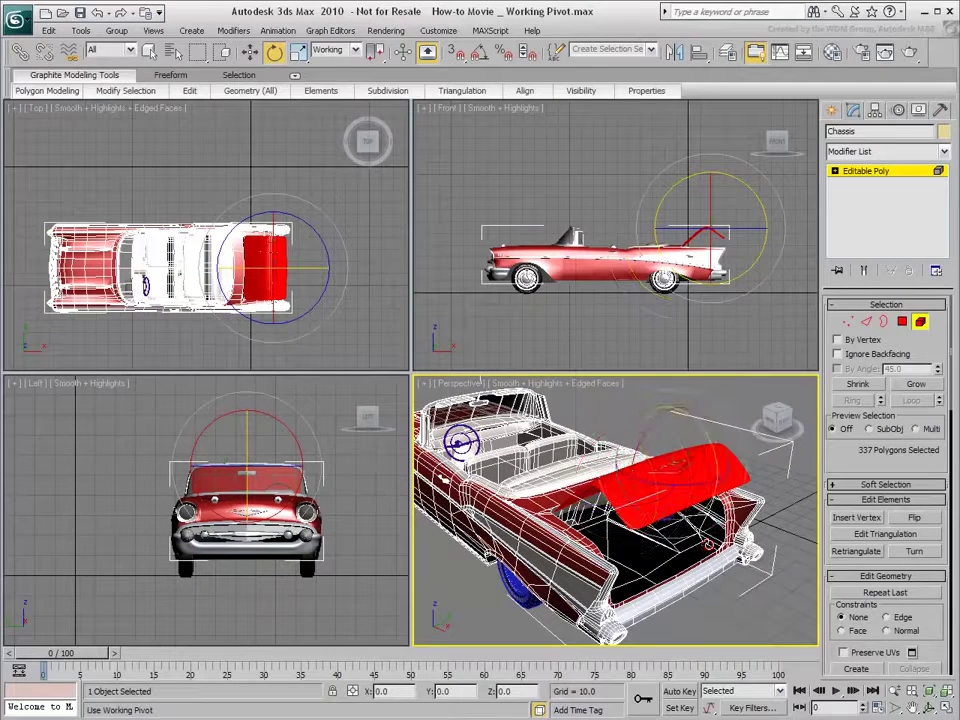
pyautogui.moveTo(663, 480); pyautogui.dragTo(643, 462)
# - Turn Use Working Pivot off from the quad so the trunk lid element uses its own transform centre
pyautogui.rightClick(645, 460)
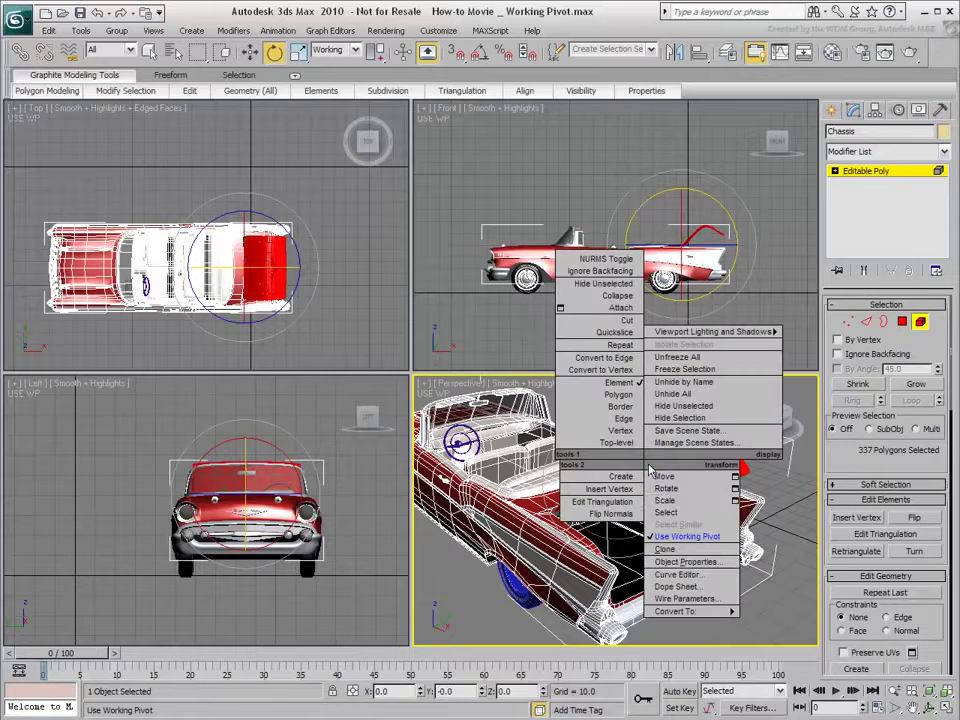
pyautogui.click(686, 541)
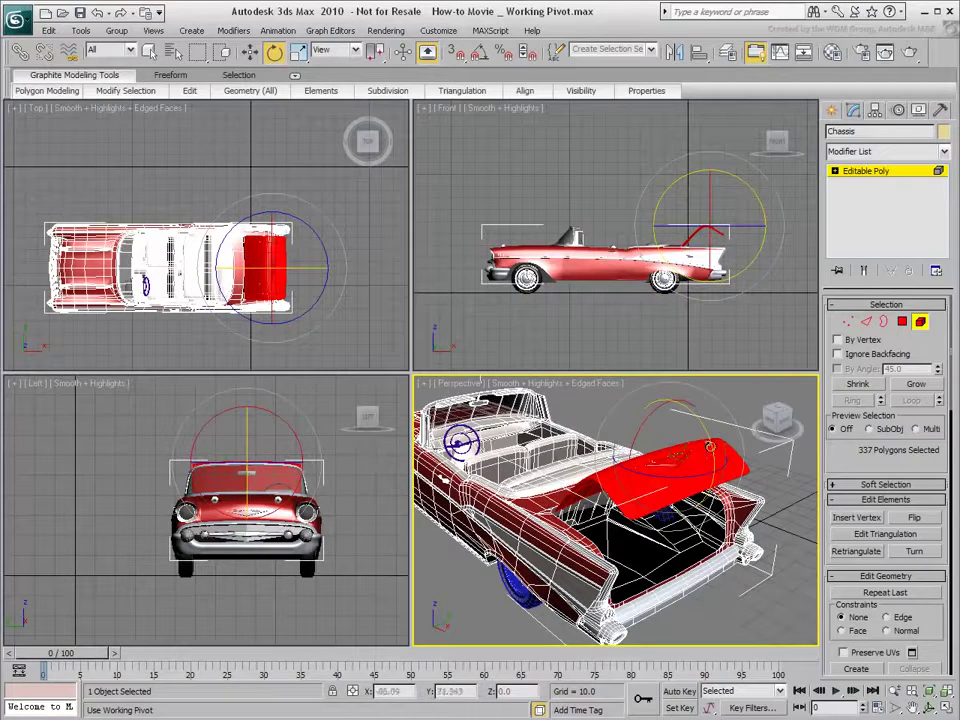
pyautogui.moveTo(705, 440); pyautogui.dragTo(705, 465)
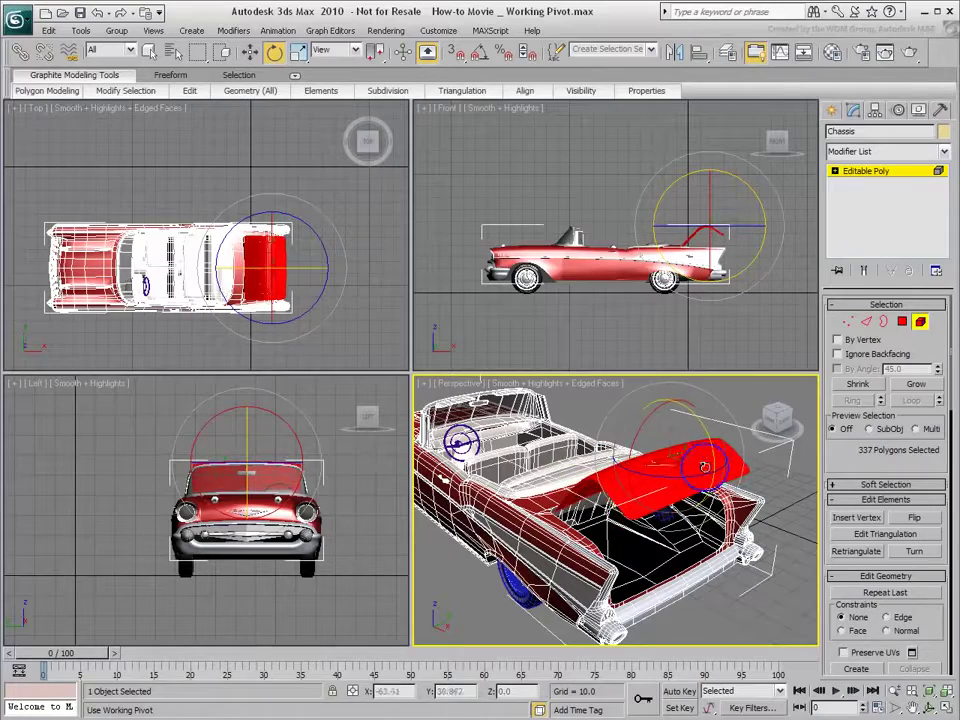